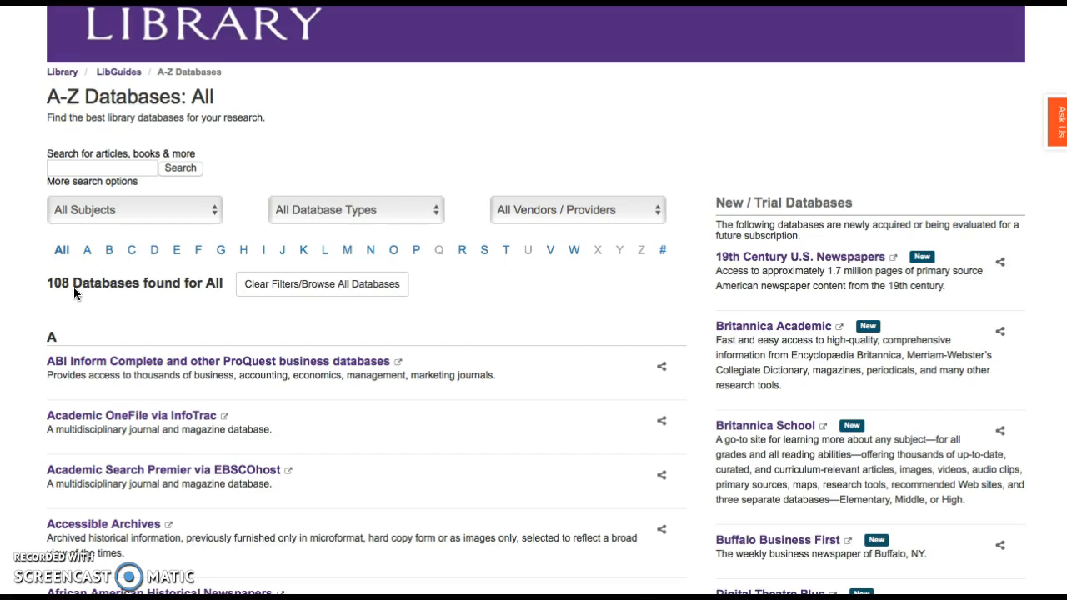
- Filter the library's A-Z database list to the letter N and open NoodleTools
click(63, 307)
click(371, 251)
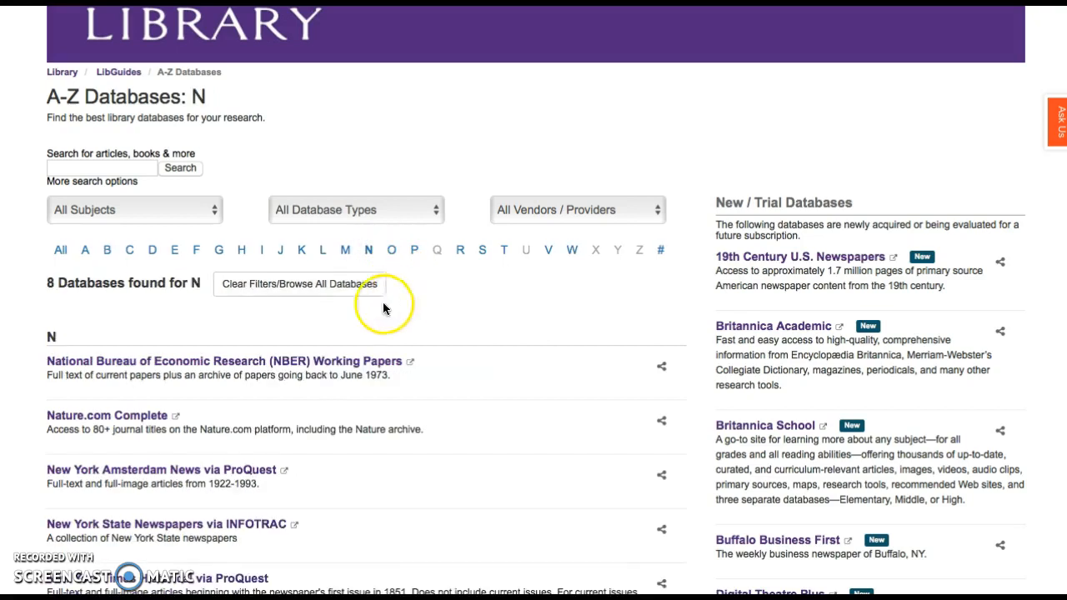
scroll(131, 309, down, 2)
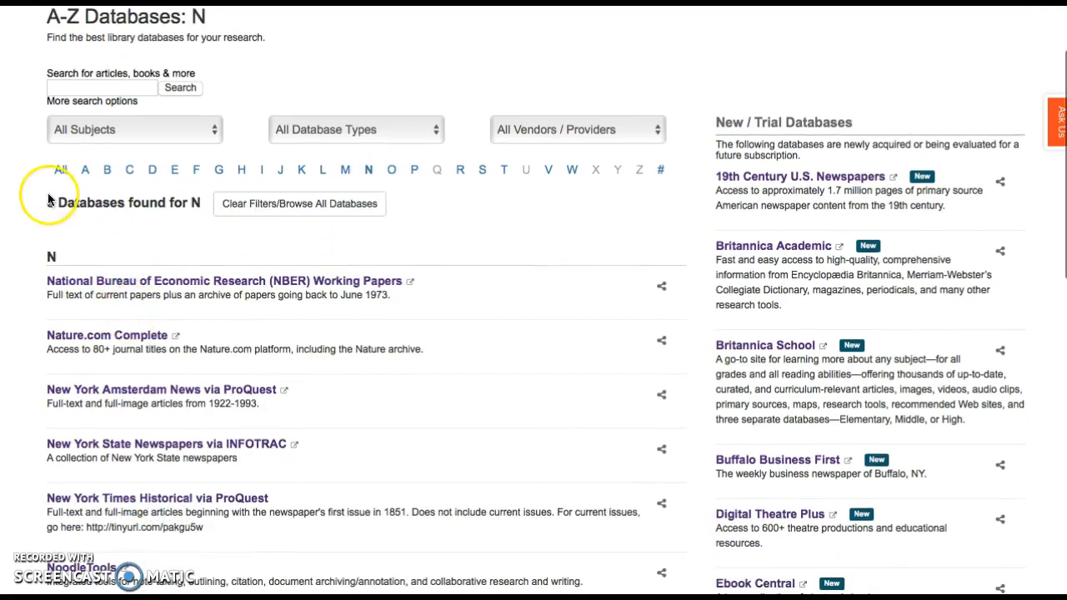
scroll(151, 311, down, 4)
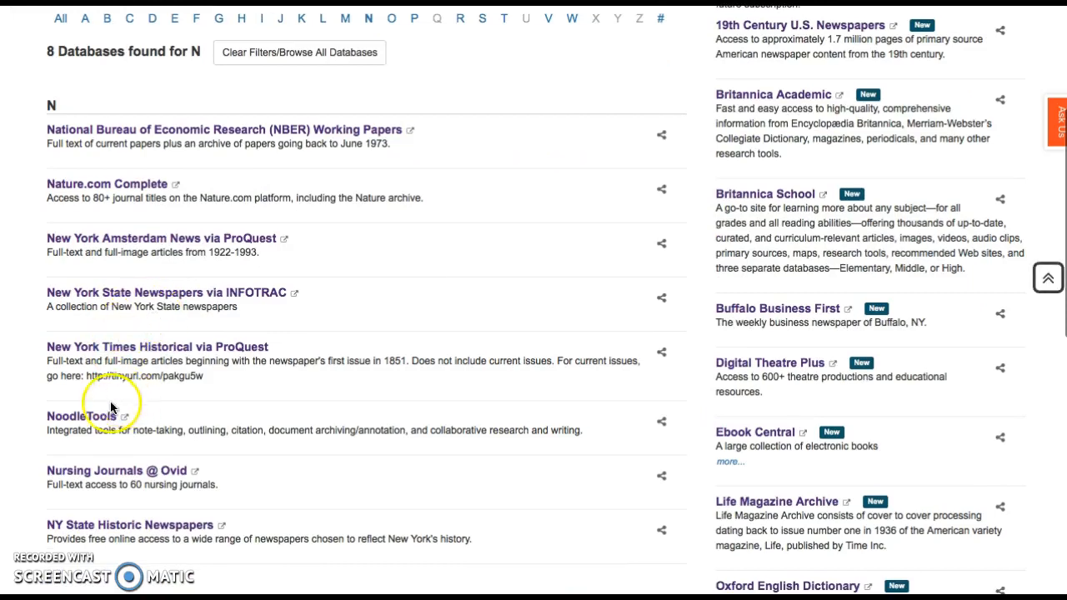
click(83, 416)
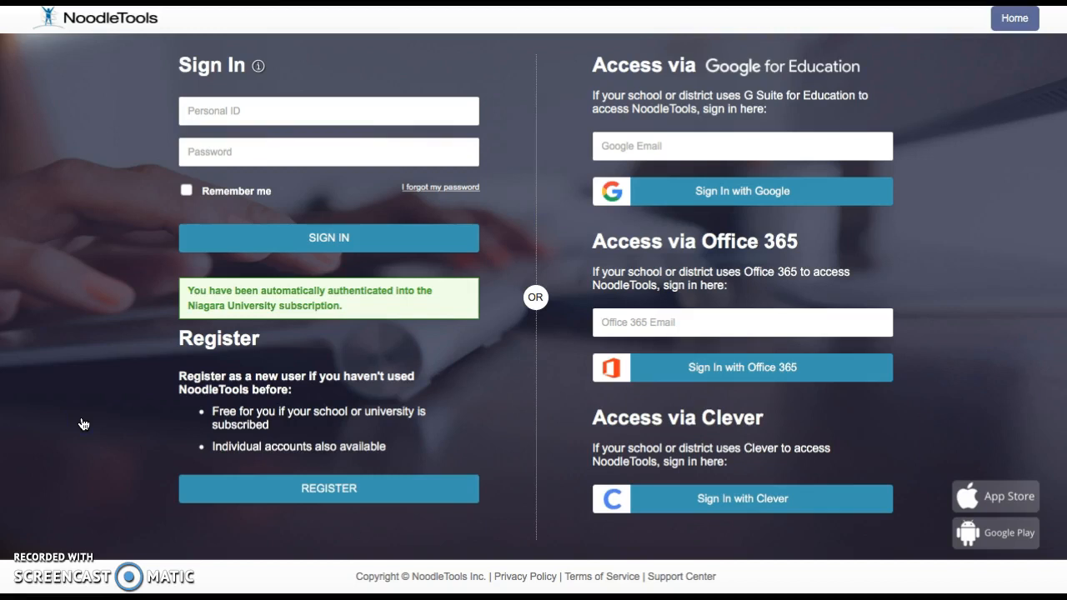
- Sign in to NoodleTools by filling in the saved Personal ID and password
click(316, 487)
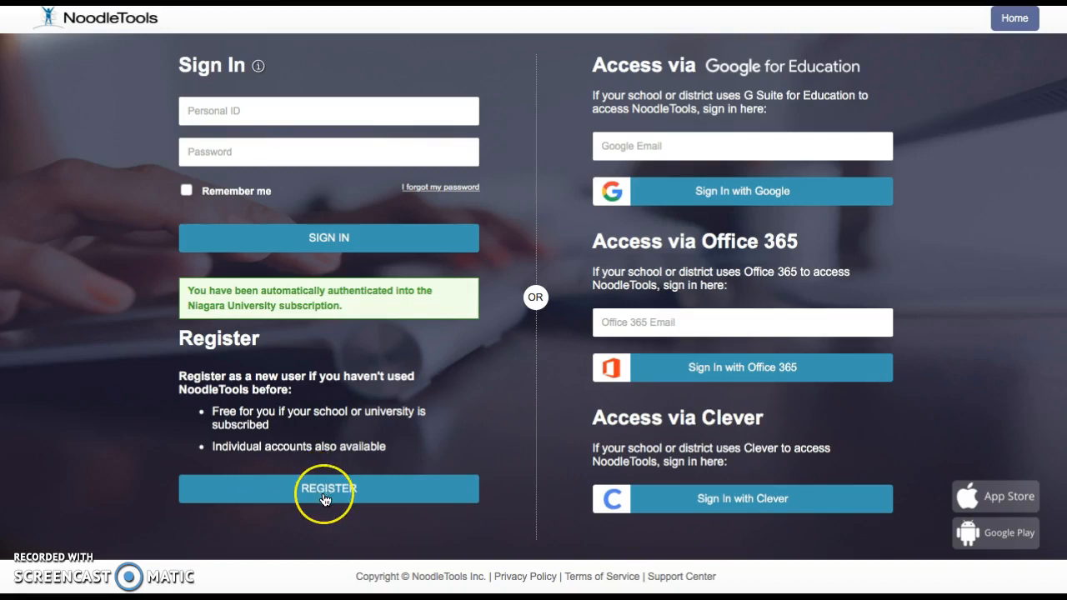
click(313, 492)
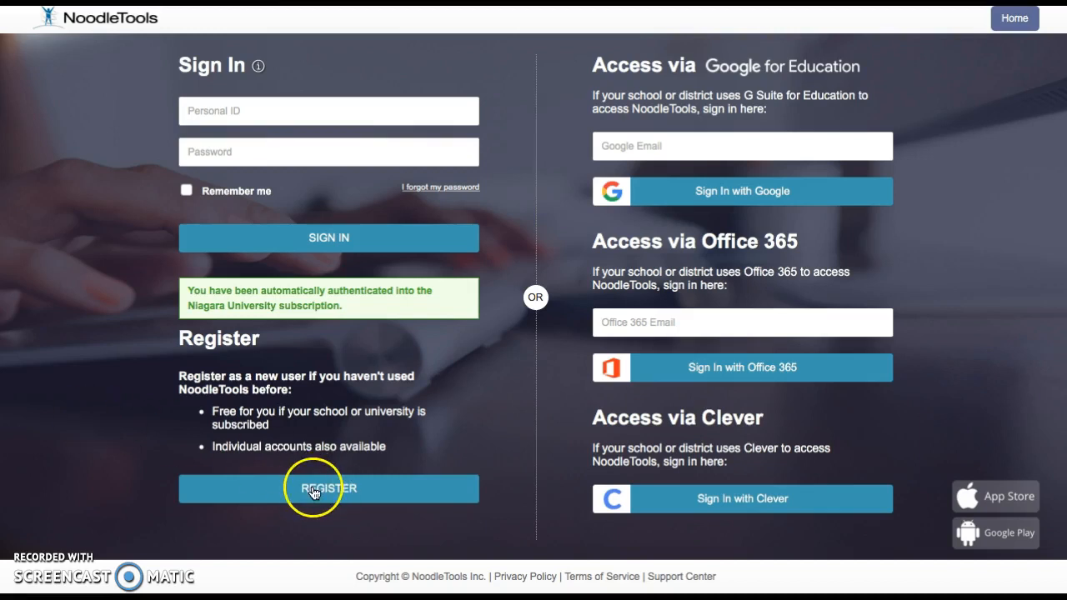
click(223, 112)
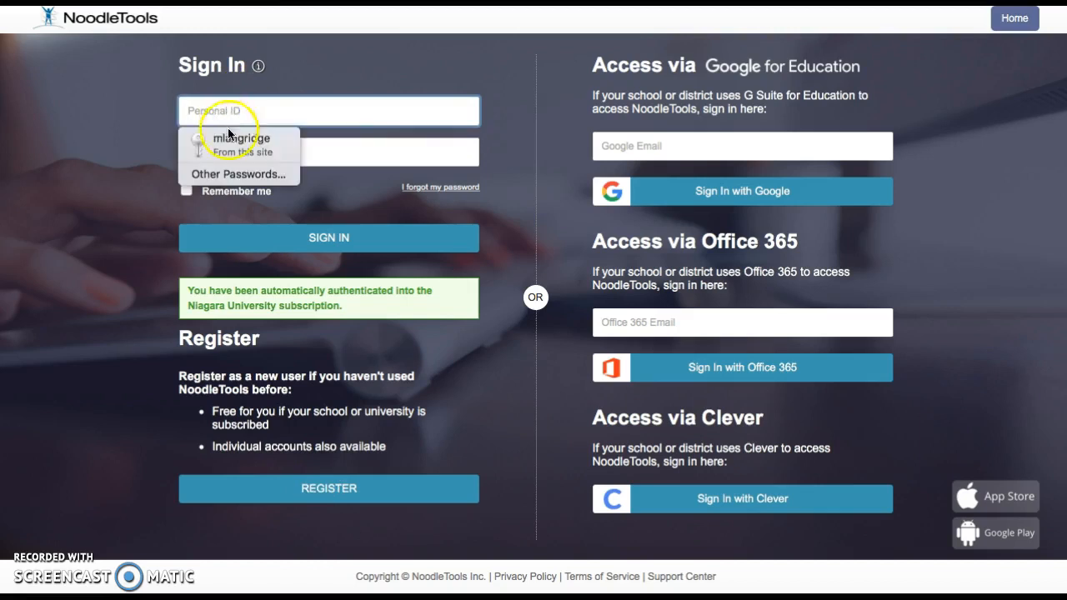
click(230, 138)
click(330, 243)
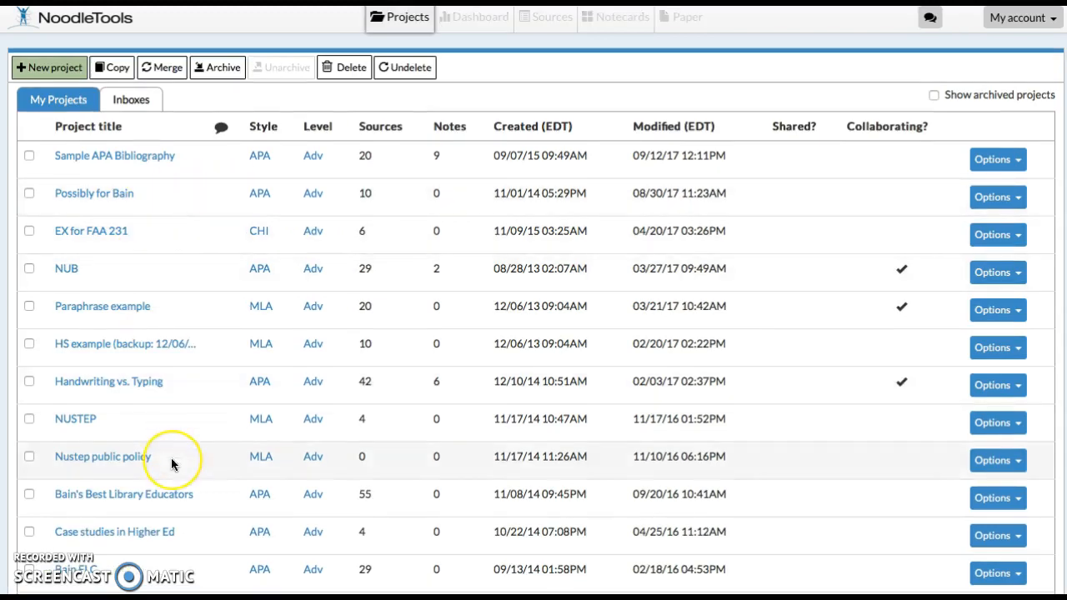
scroll(171, 458, down, 1)
scroll(173, 459, up, 1)
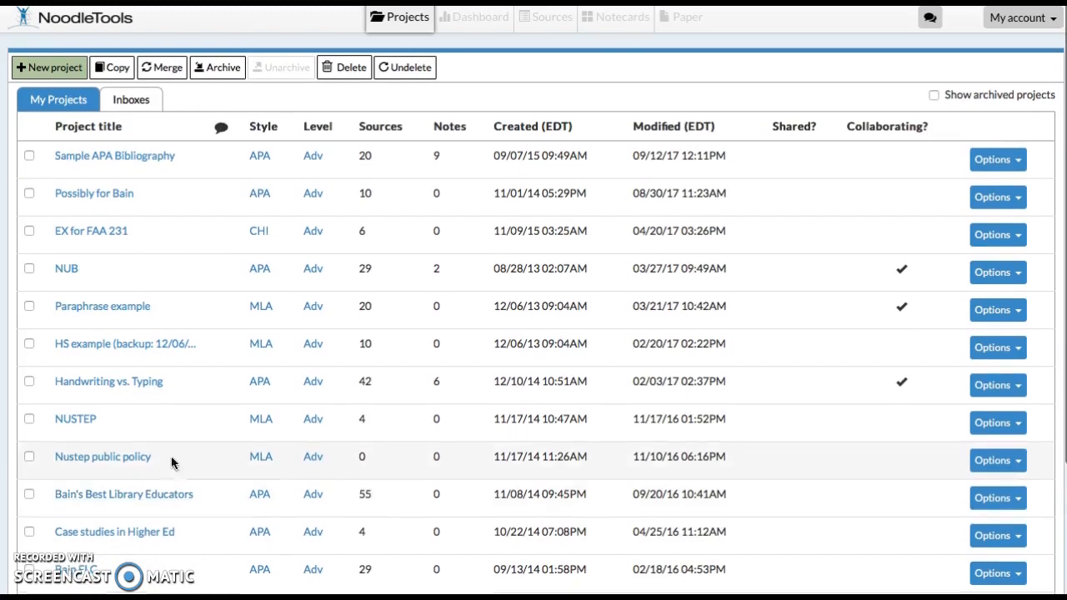
click(48, 70)
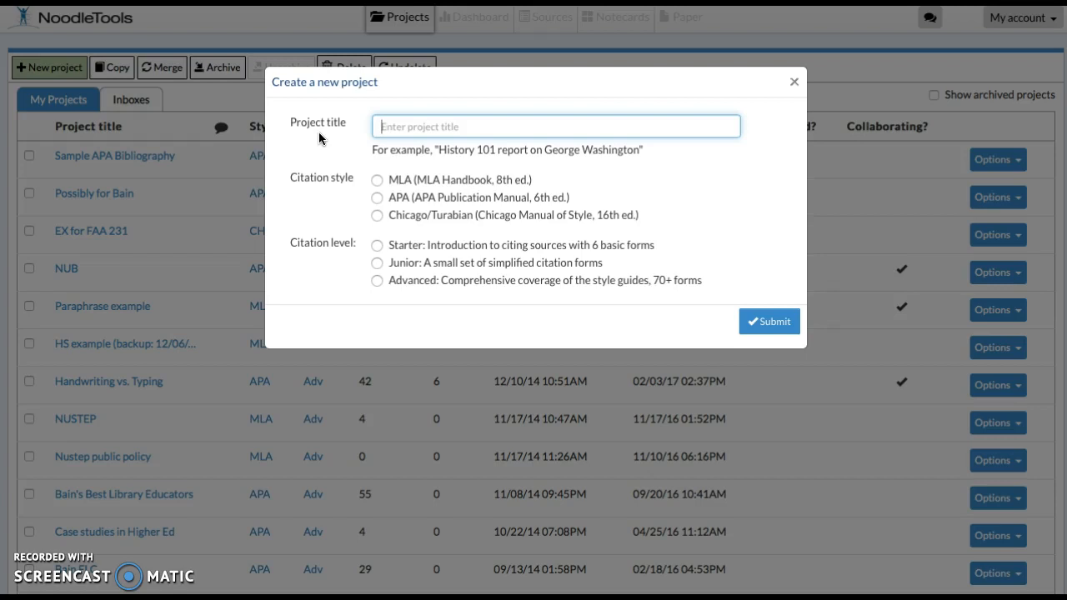
click(376, 199)
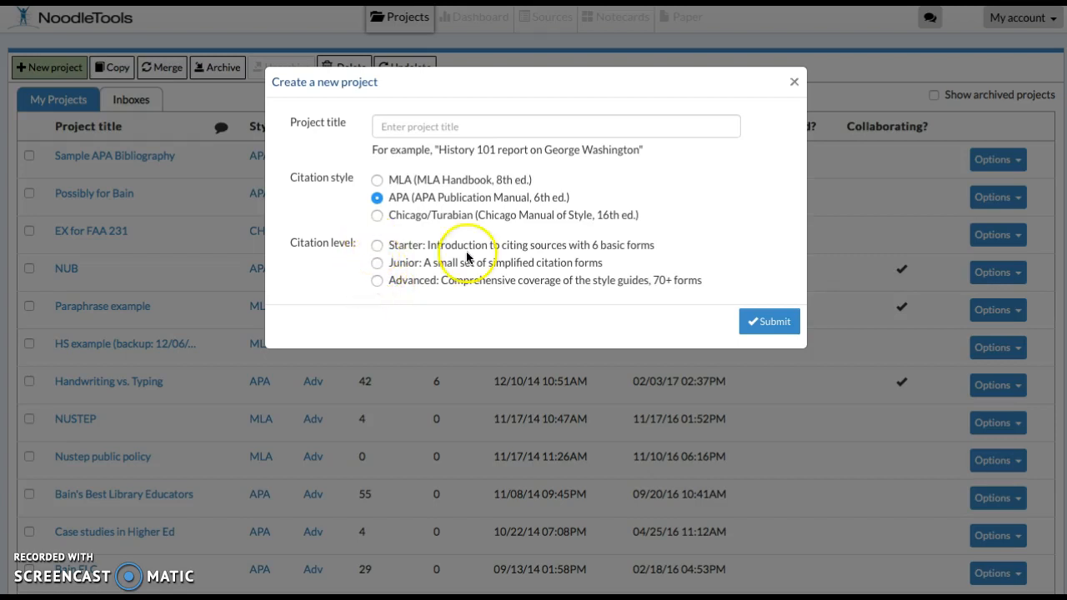
click(375, 262)
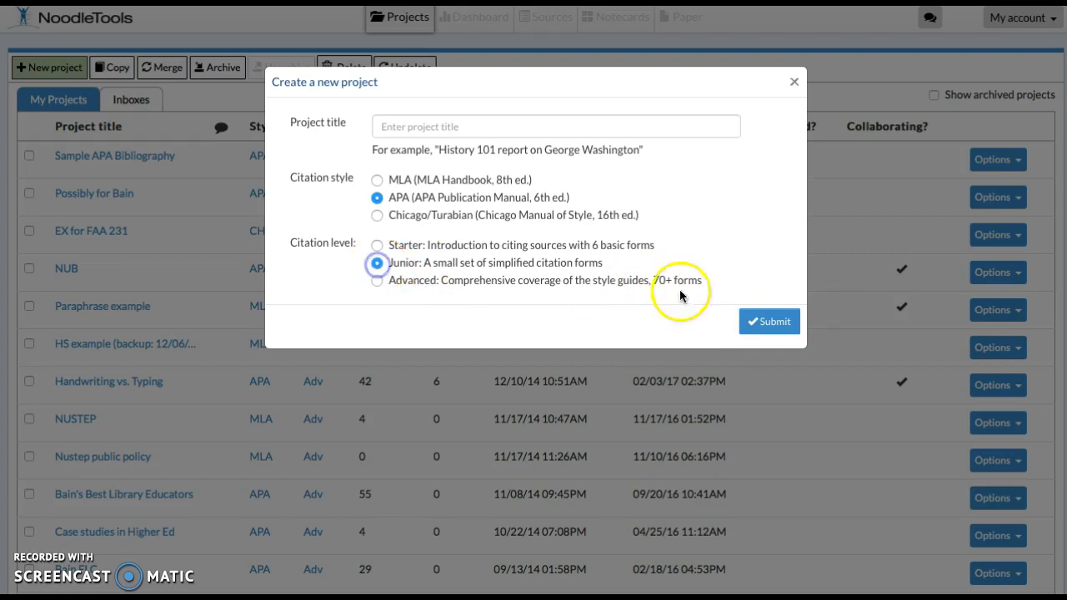
click(793, 79)
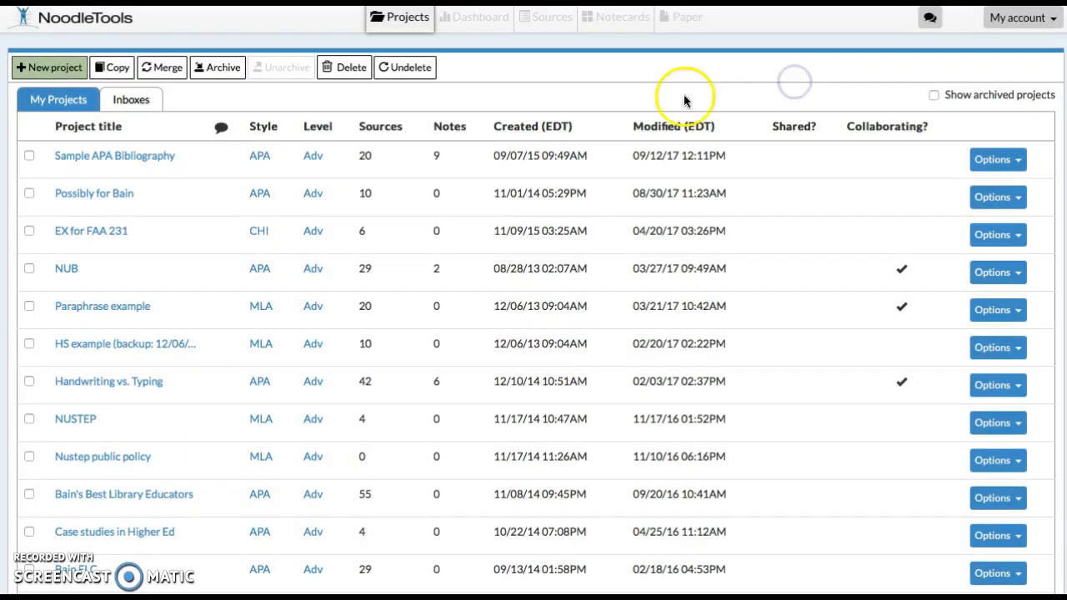
- Open the Sample APA Bibliography project and postpone the system update by choosing Try in an Hour
click(99, 166)
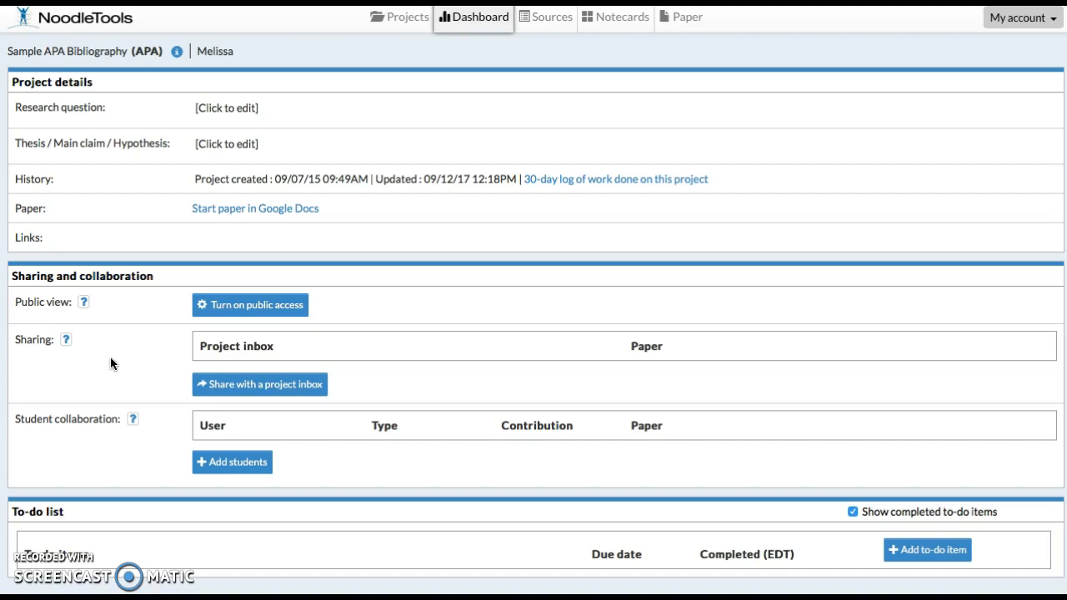
click(76, 384)
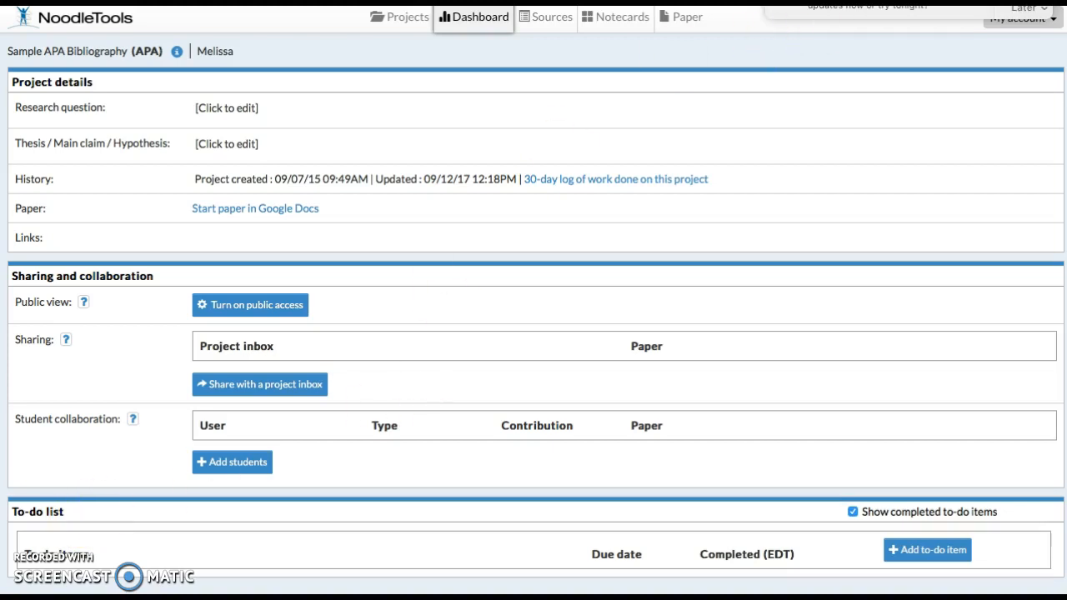
click(1032, 10)
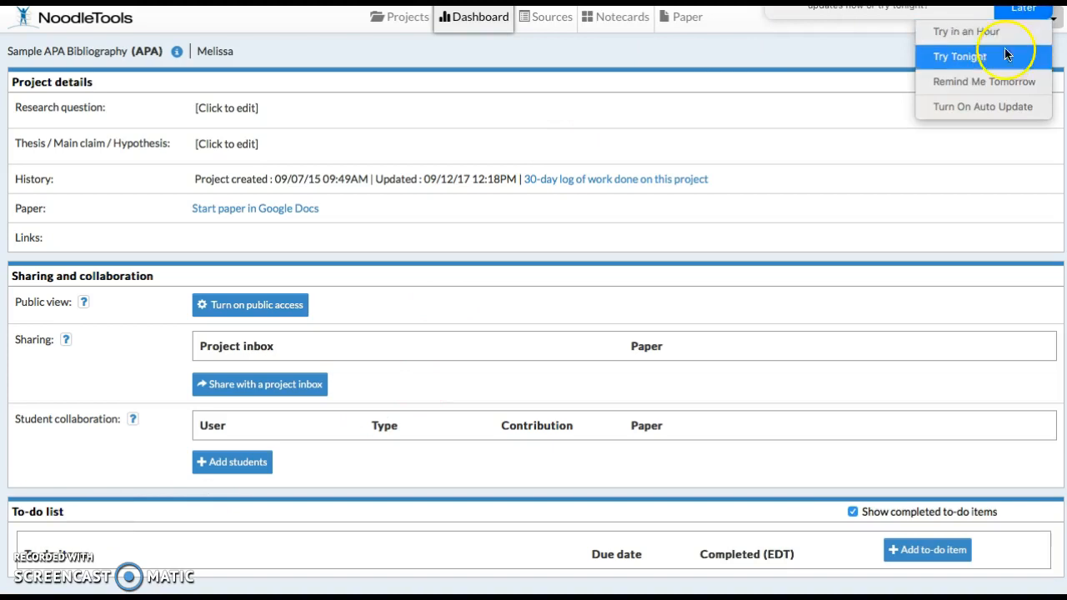
click(1003, 31)
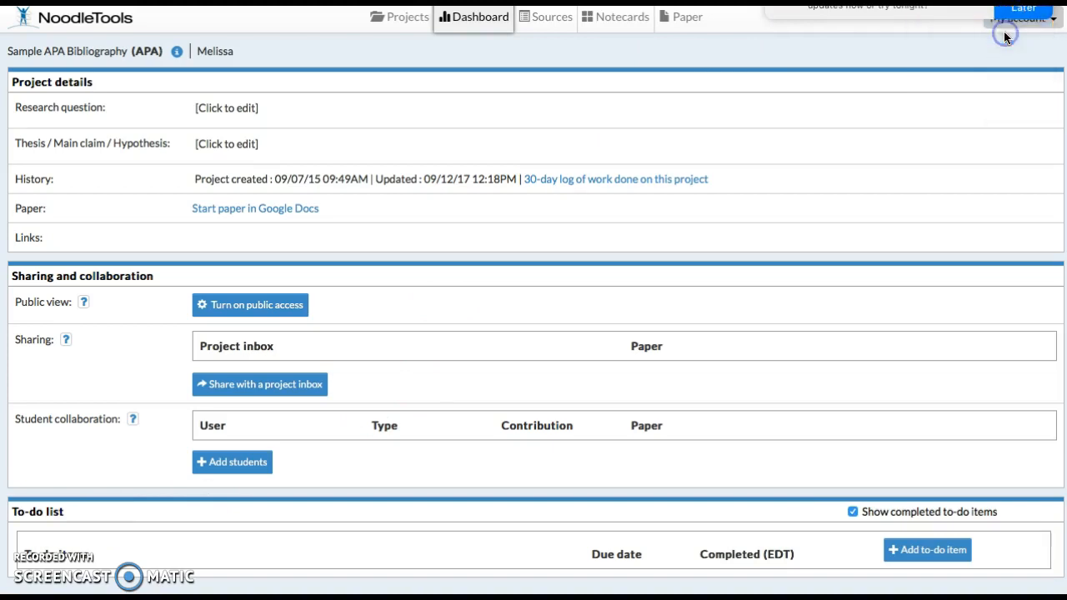
- Start a new citation in the project's sources for a journal accessed through a database
click(553, 25)
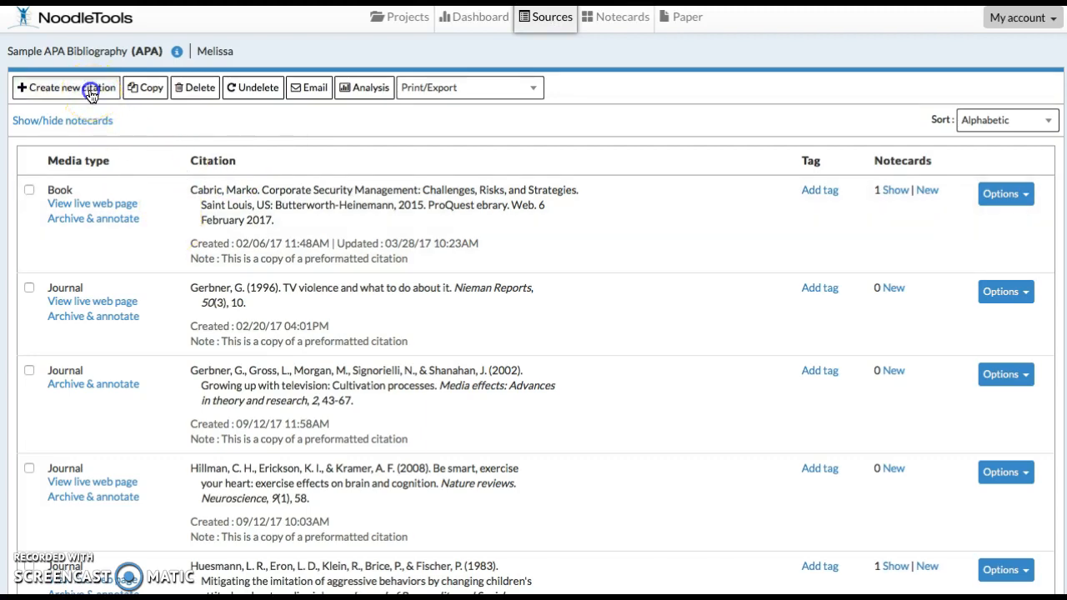
click(92, 95)
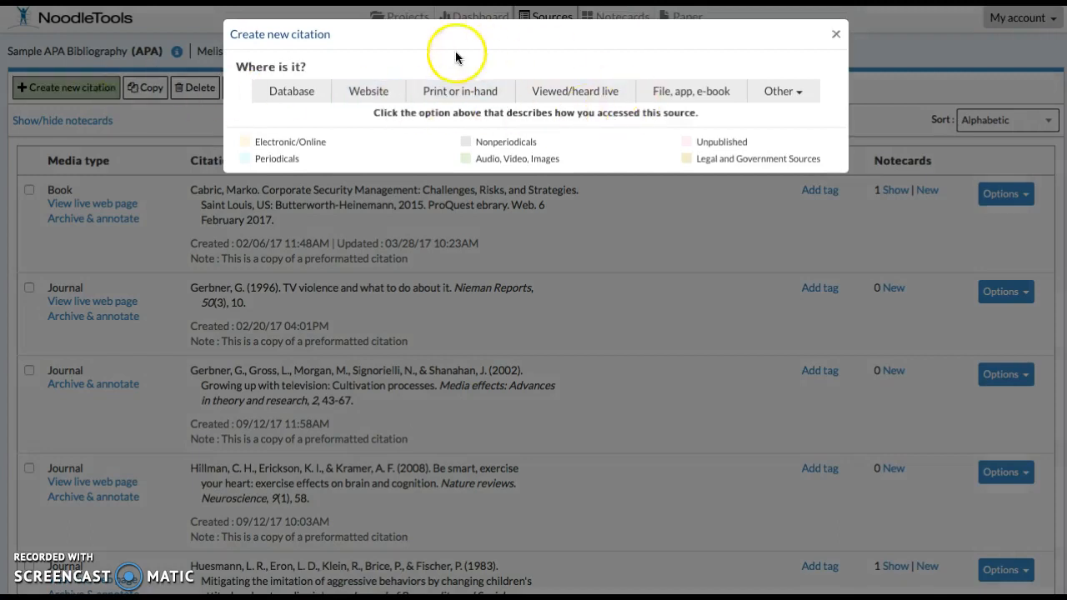
click(291, 91)
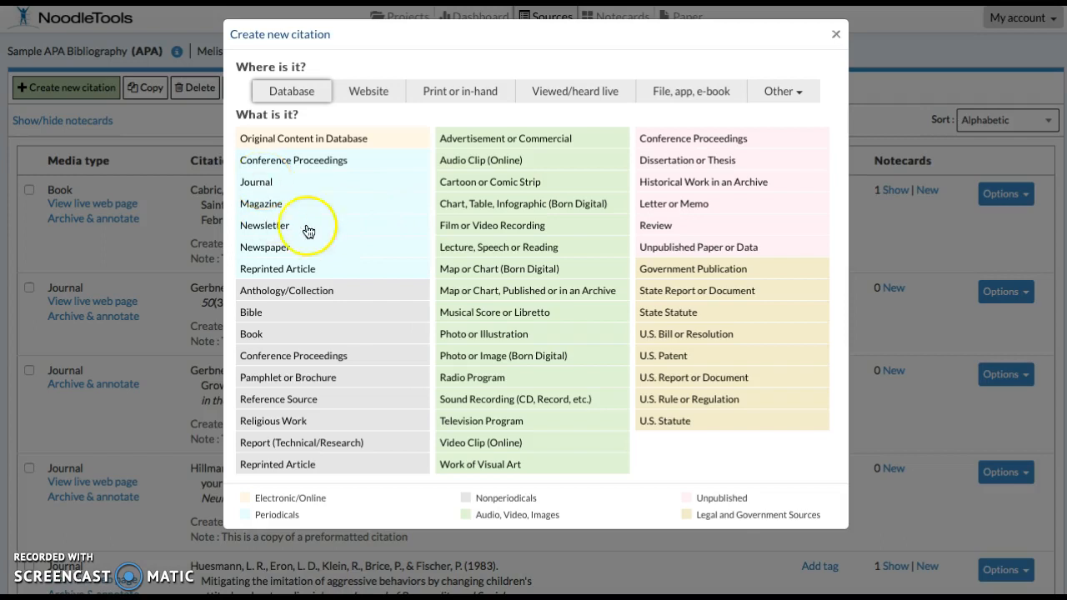
click(253, 183)
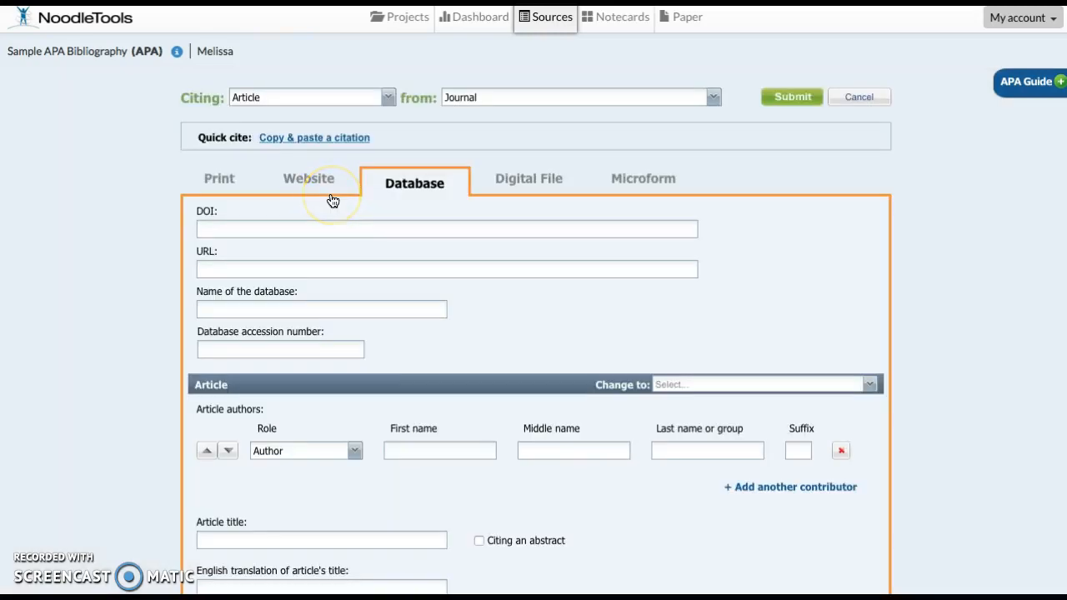
- Read the help notes for the DOI, URL and database name fields of the journal citation form, including what a DOI is
click(281, 225)
click(282, 232)
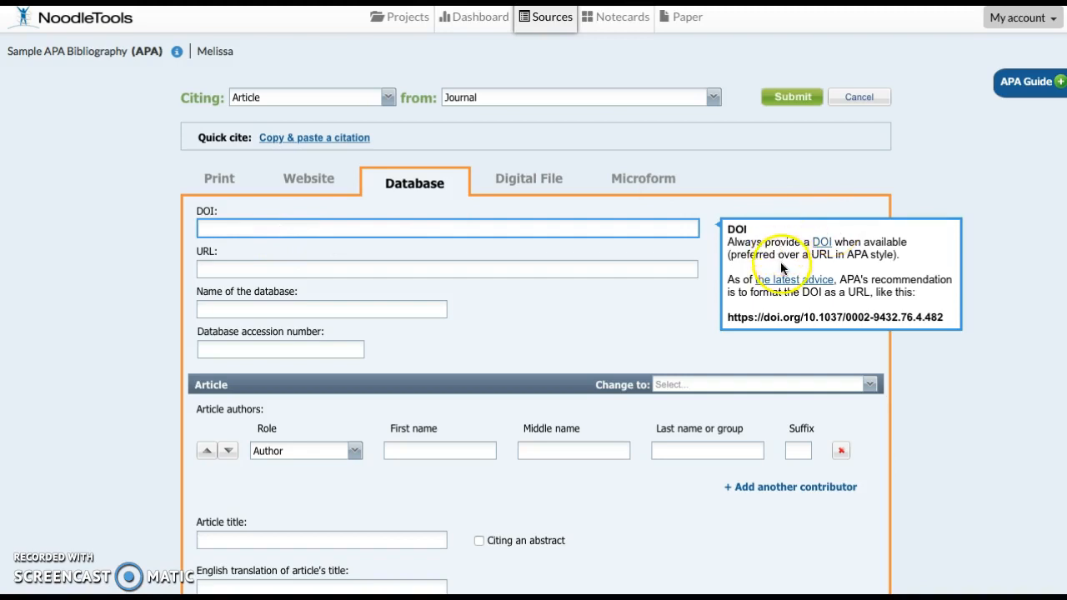
click(822, 246)
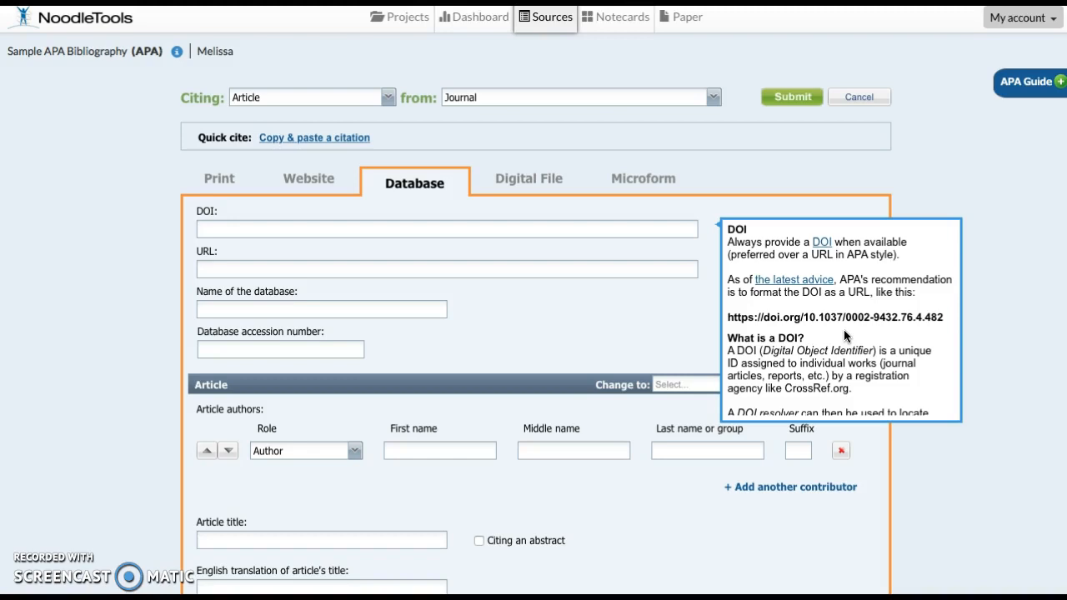
click(267, 267)
click(254, 307)
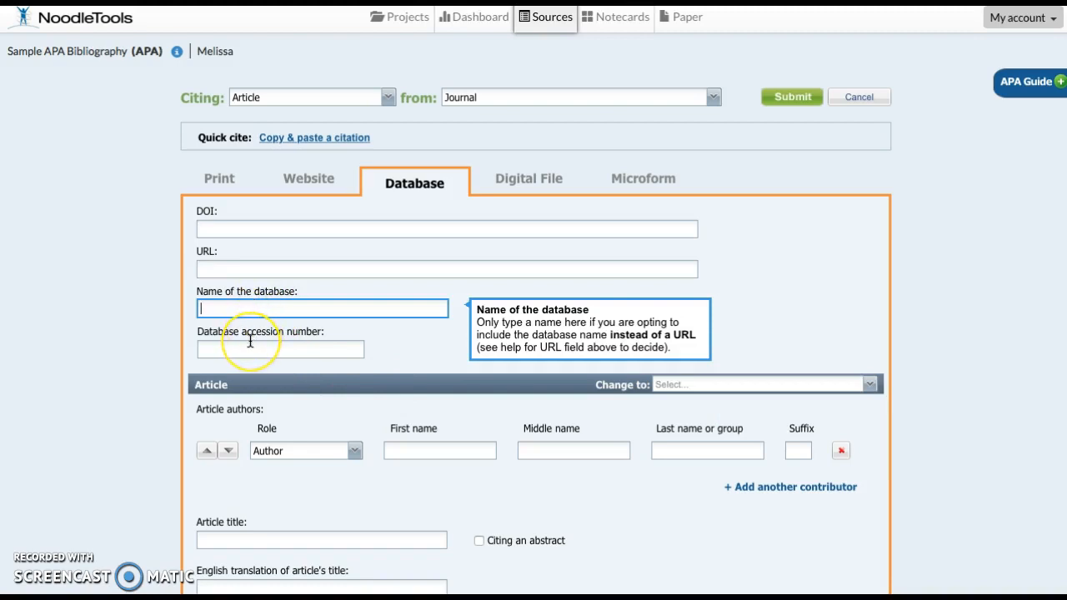
scroll(250, 340, down, 1)
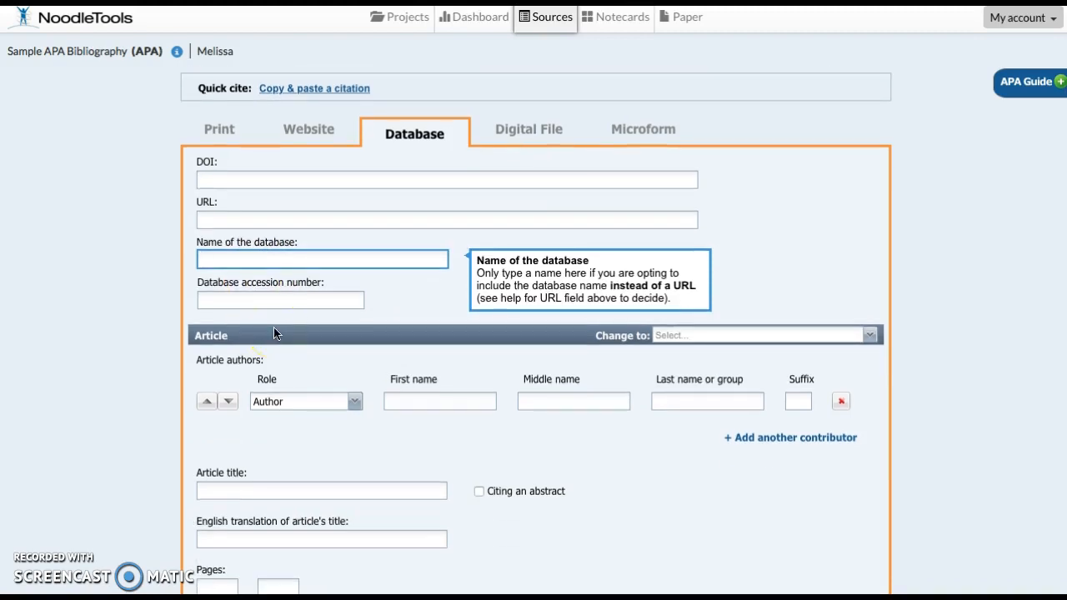
scroll(275, 333, up, 1)
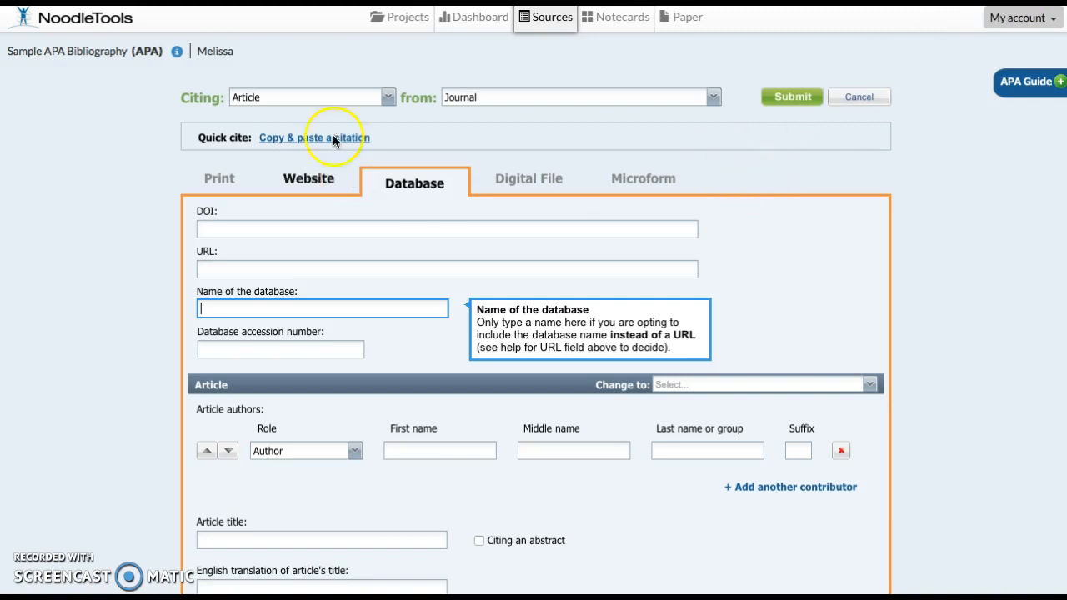
- Switch the journal citation from field-by-field entry to the quick-cite form for copying and pasting a citation
click(289, 142)
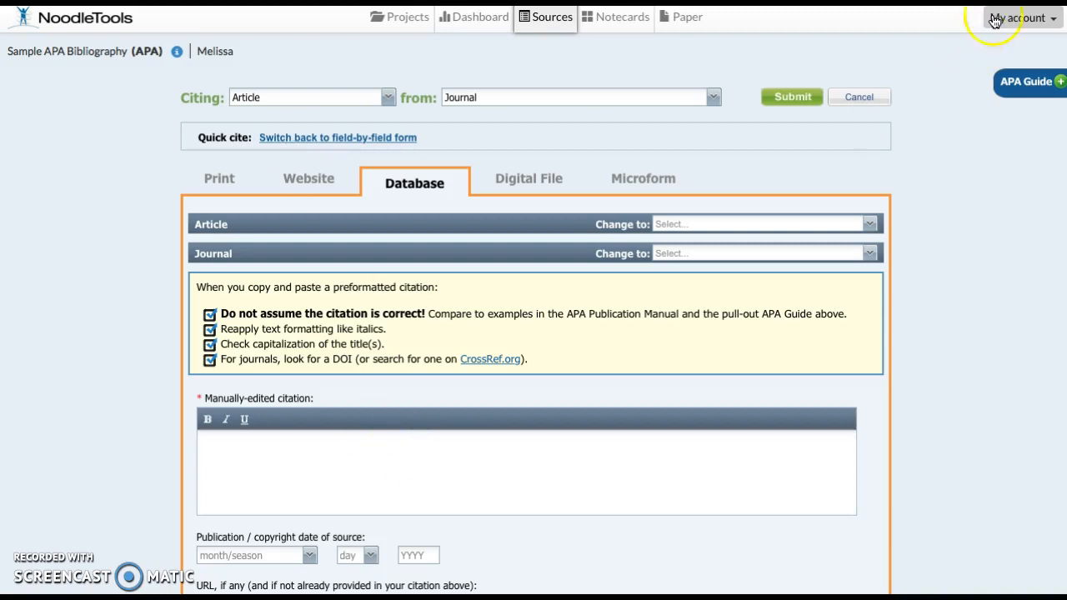
scroll(679, 390, down, 1)
scroll(679, 390, down, 1)
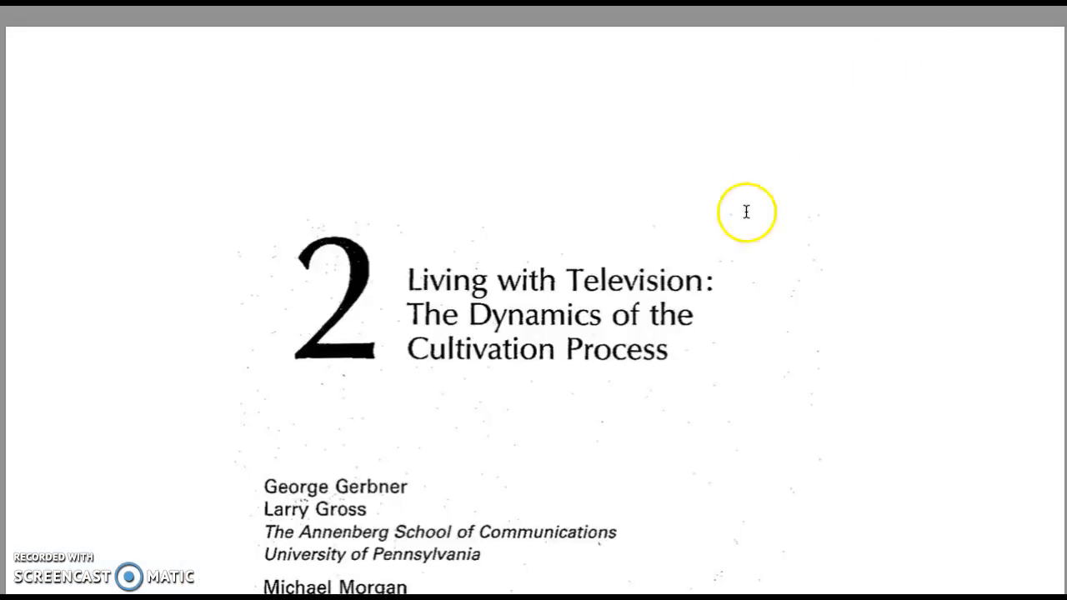
- Copy the web address of the "Living with Television" PDF and paste it as the URL in the NoodleTools citation form
scroll(738, 225, down, 2)
scroll(731, 232, down, 4)
scroll(730, 230, up, 5)
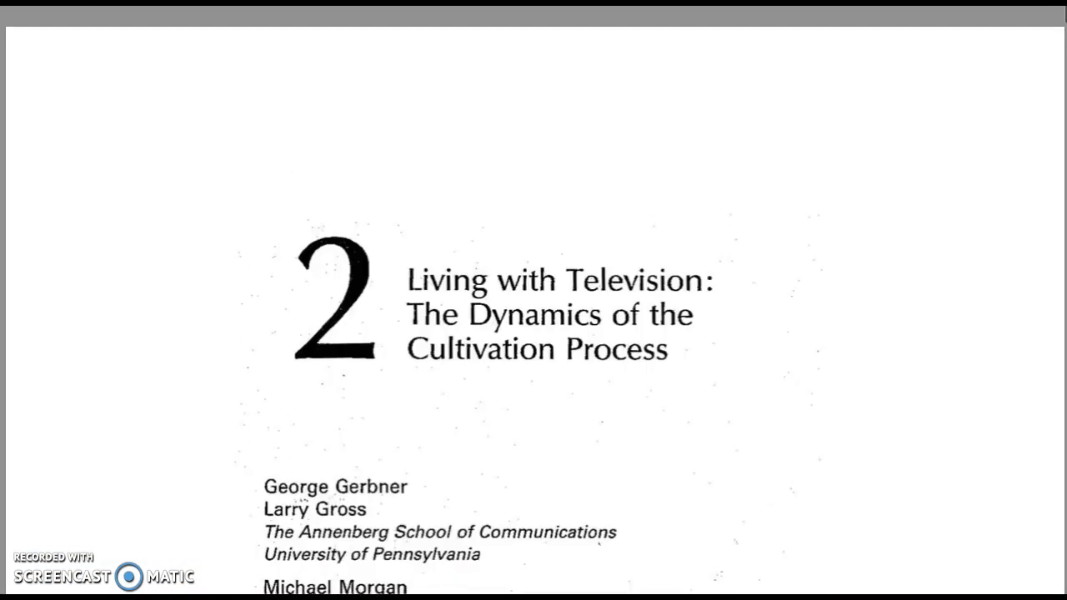
click(657, 3)
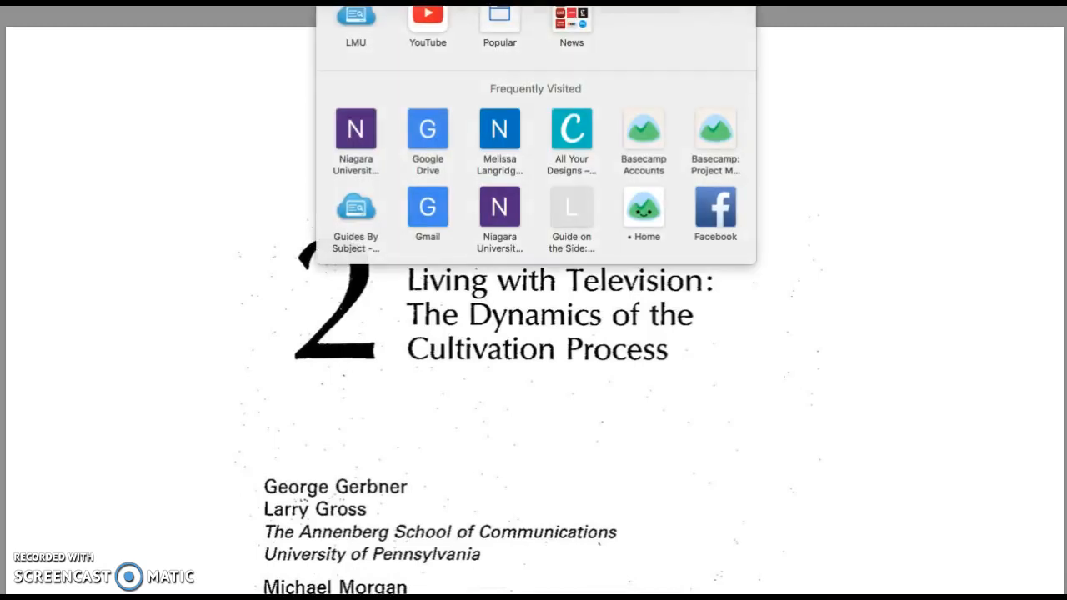
click(803, 152)
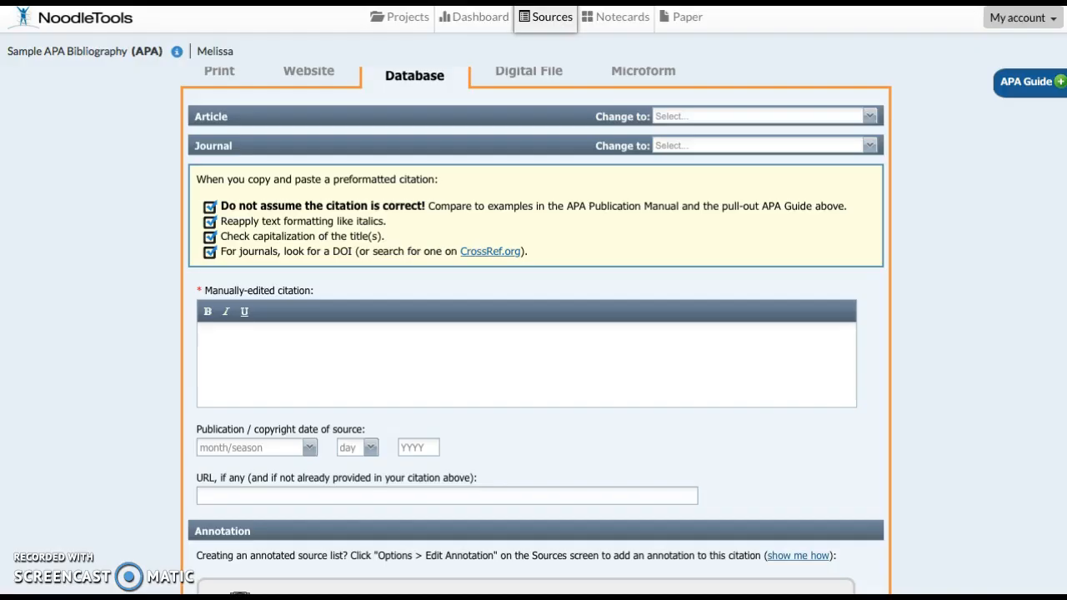
scroll(376, 429, down, 1)
click(336, 442)
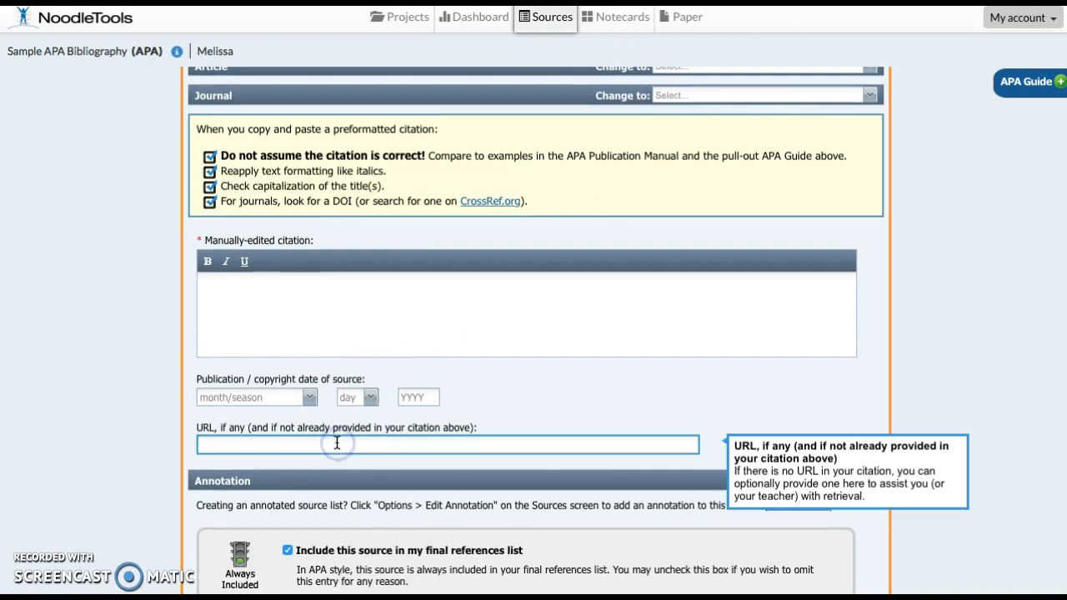
key(super+v)
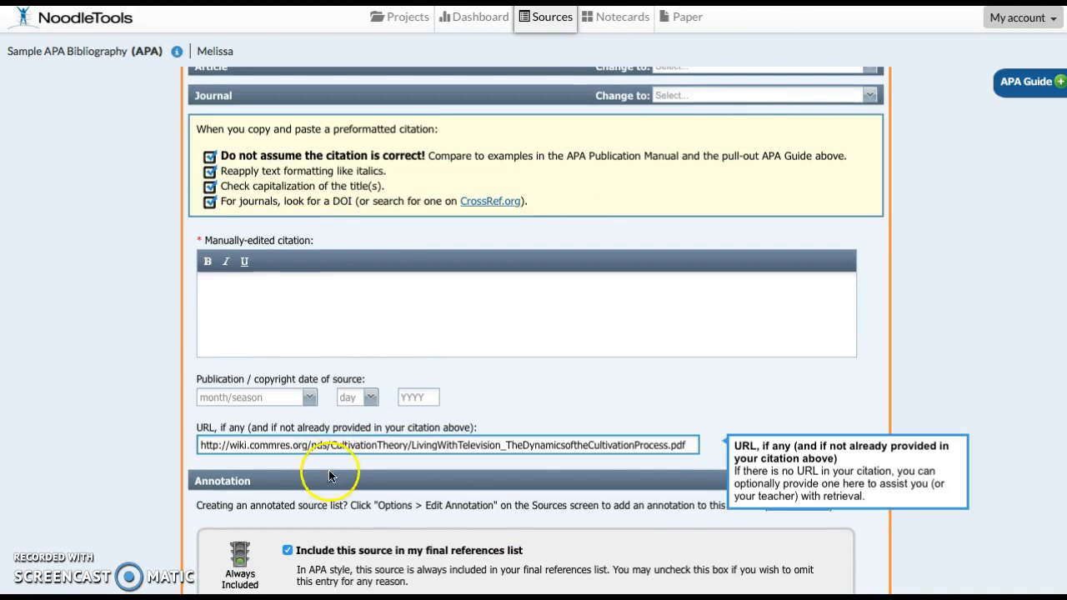
click(328, 474)
- Copy the APA citation for "Living with television" from Google Scholar and paste it into the manually-edited citation field in NoodleTools
scroll(330, 468, down, 1)
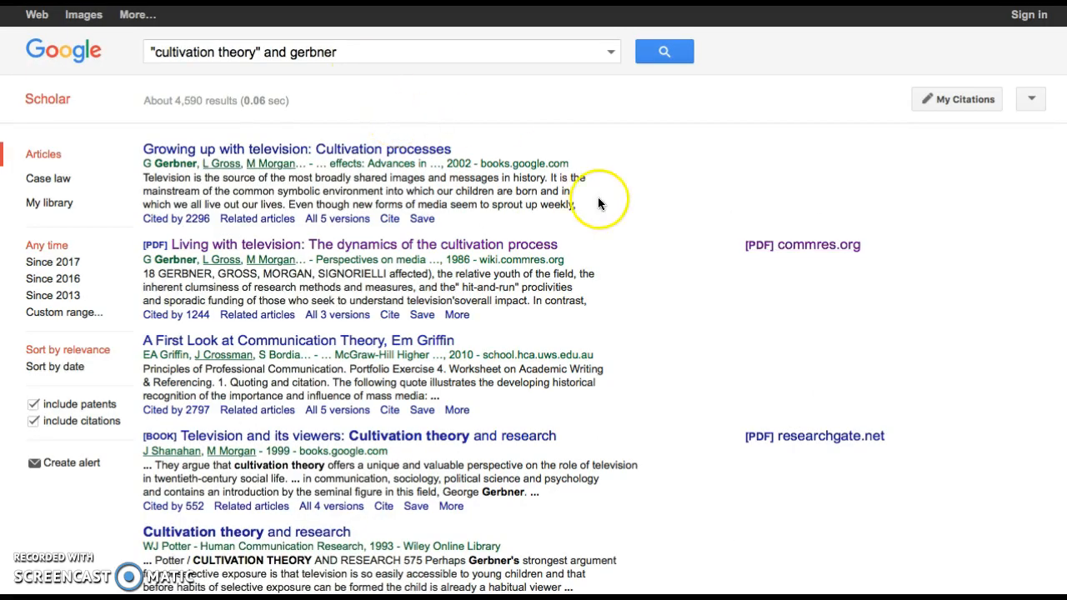
click(390, 319)
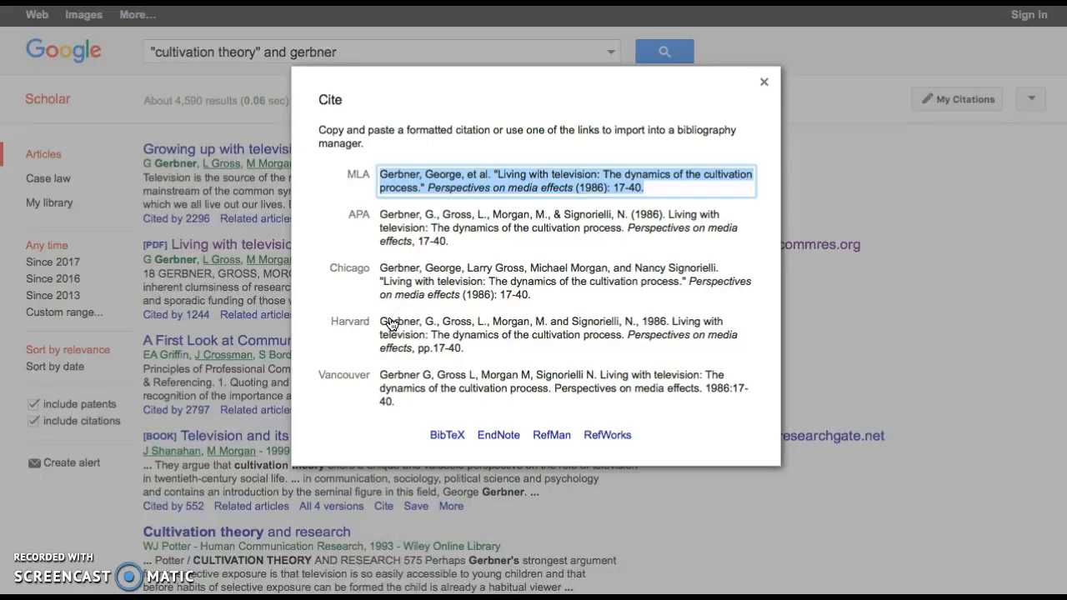
click(405, 227)
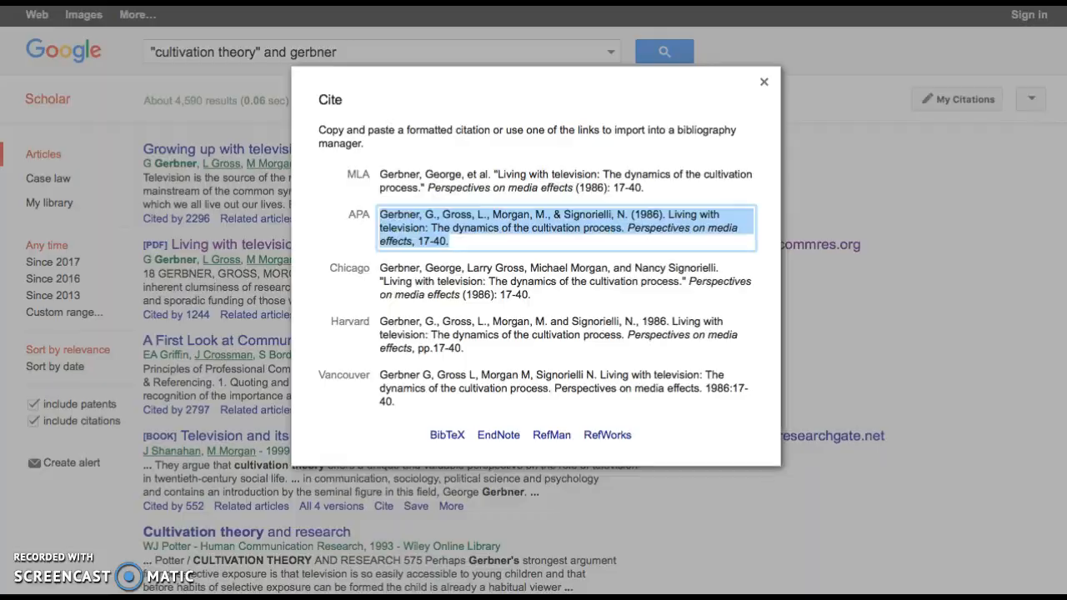
key(ctrl+Tab)
click(249, 264)
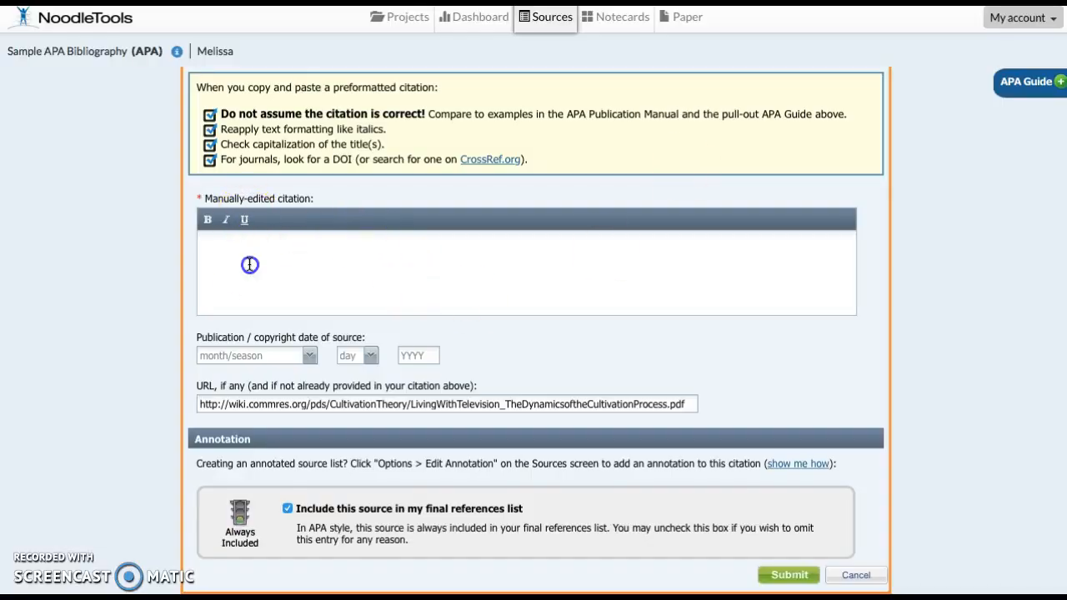
key(ctrl+v)
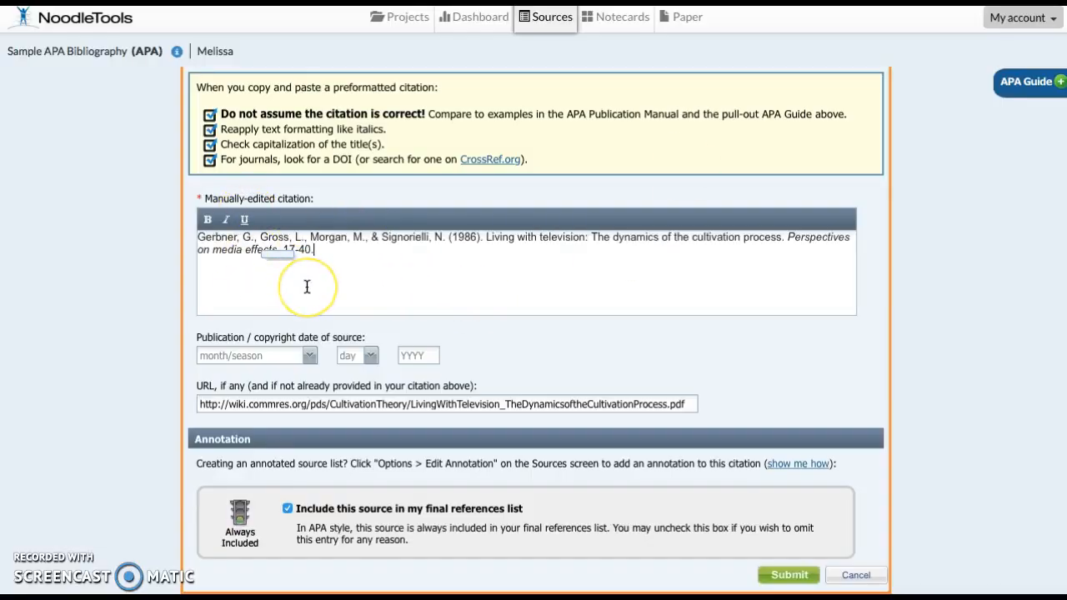
- Open the APA formatting guide for database journals and compare its patterns with the pasted citation
scroll(306, 286, up, 1)
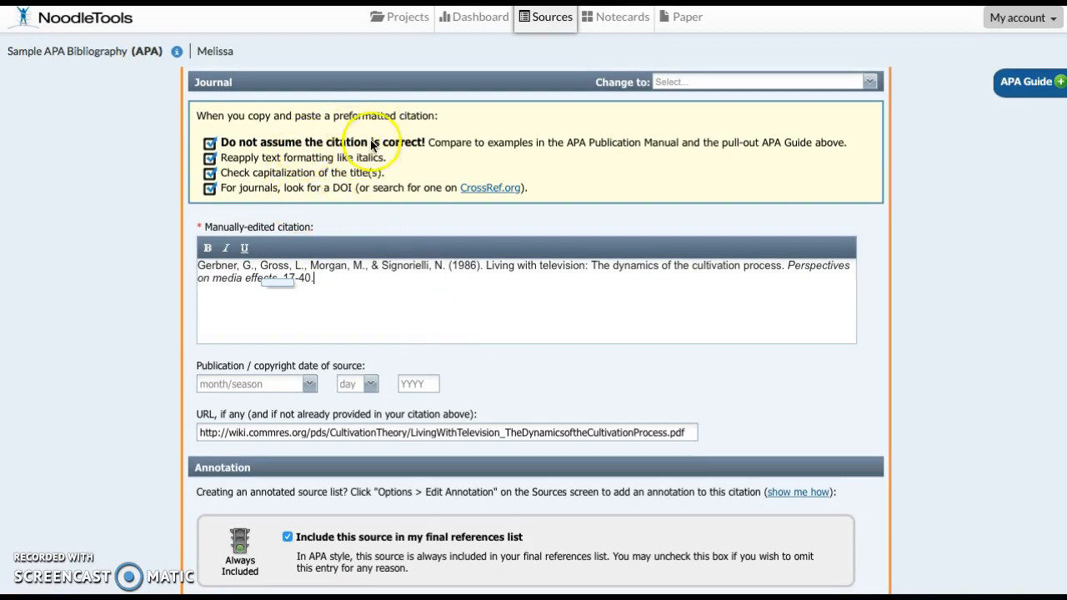
scroll(403, 166, up, 1)
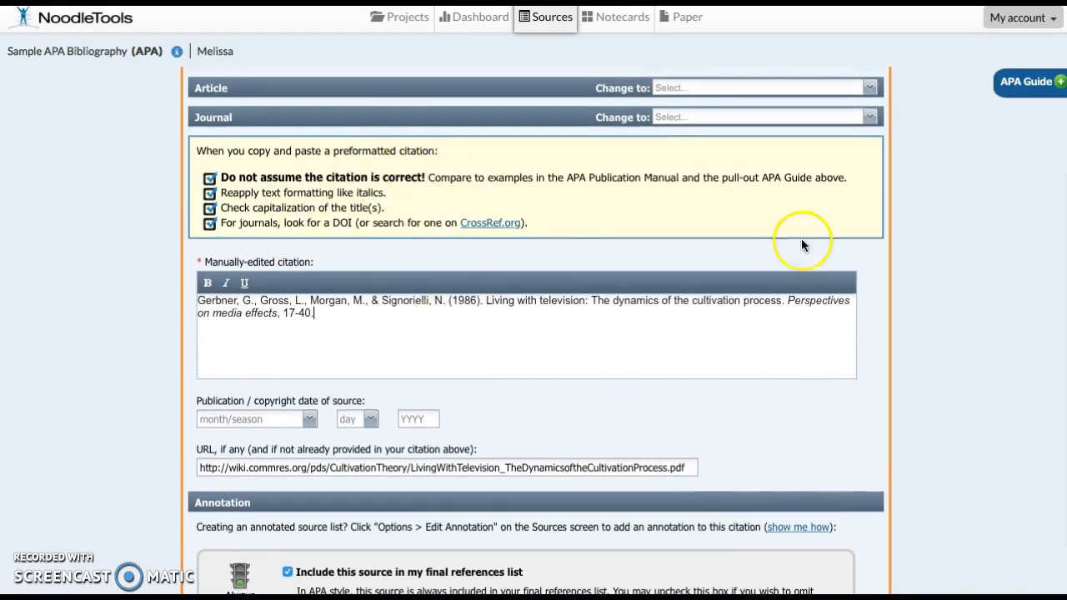
scroll(1015, 165, up, 1)
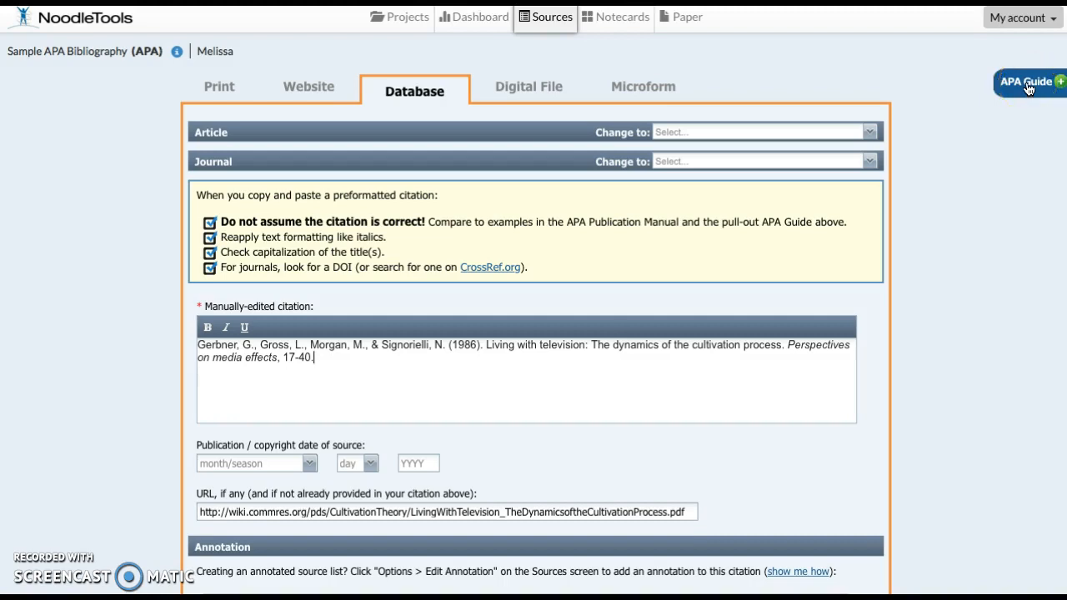
click(1028, 85)
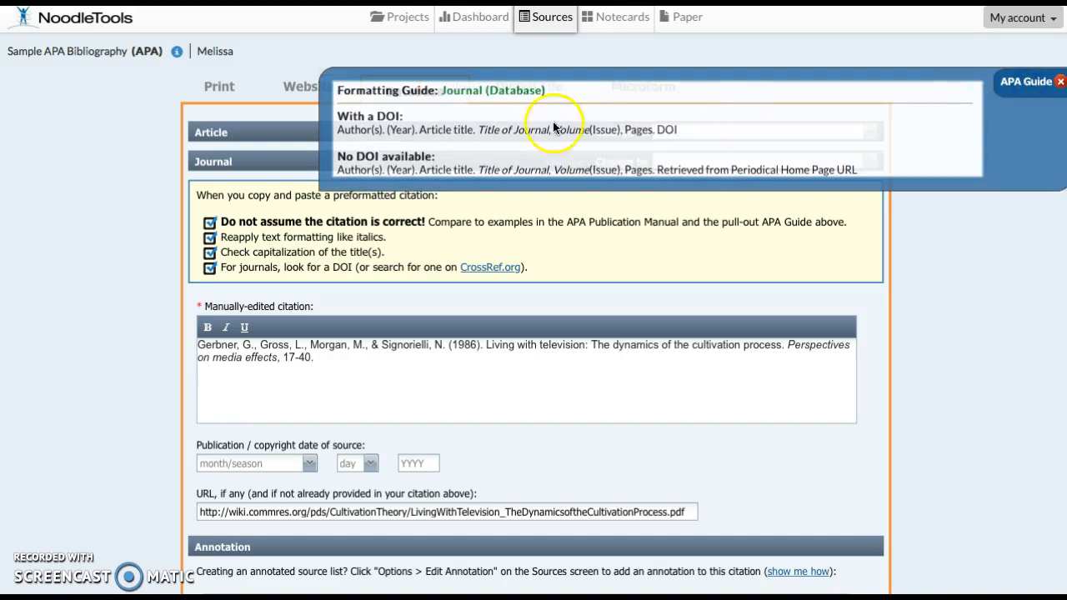
click(475, 148)
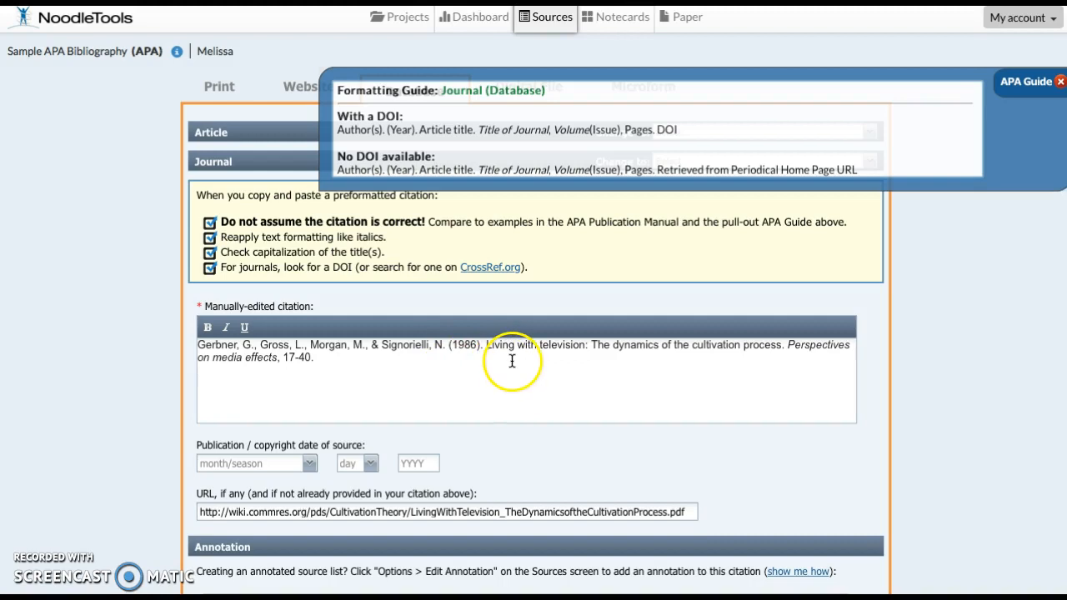
- Retype the comma before the page range 17-40 in the citation and submit it to the project's sources
click(285, 357)
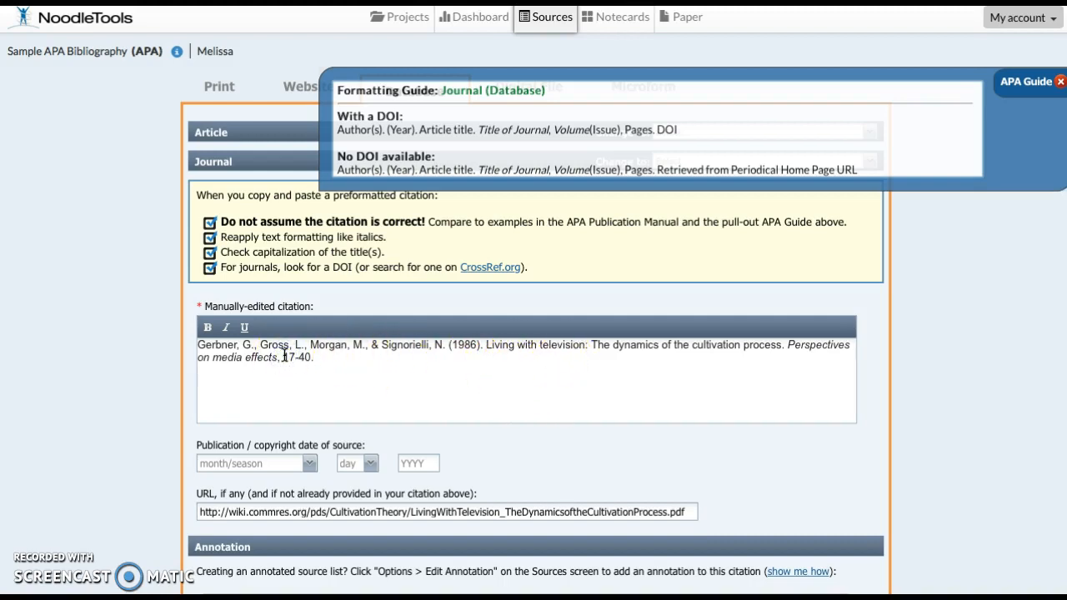
key(BackSpace)
key(BackSpace)
text(,)
click(1046, 89)
scroll(564, 421, down, 2)
click(786, 574)
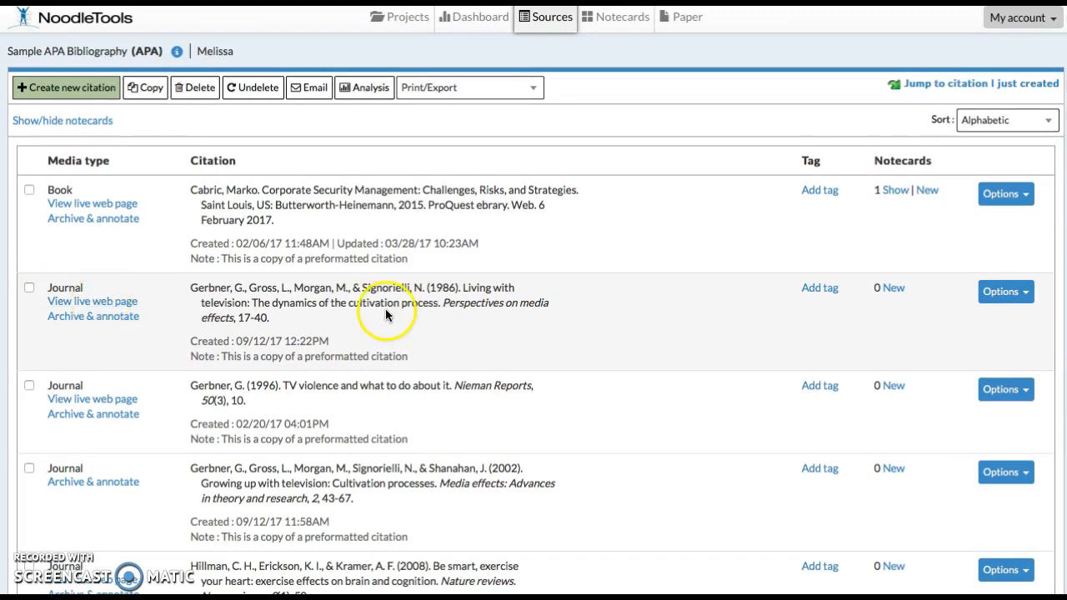
- Review the options for the new "Living with television" citation and the print and export formats for the source list
click(1010, 293)
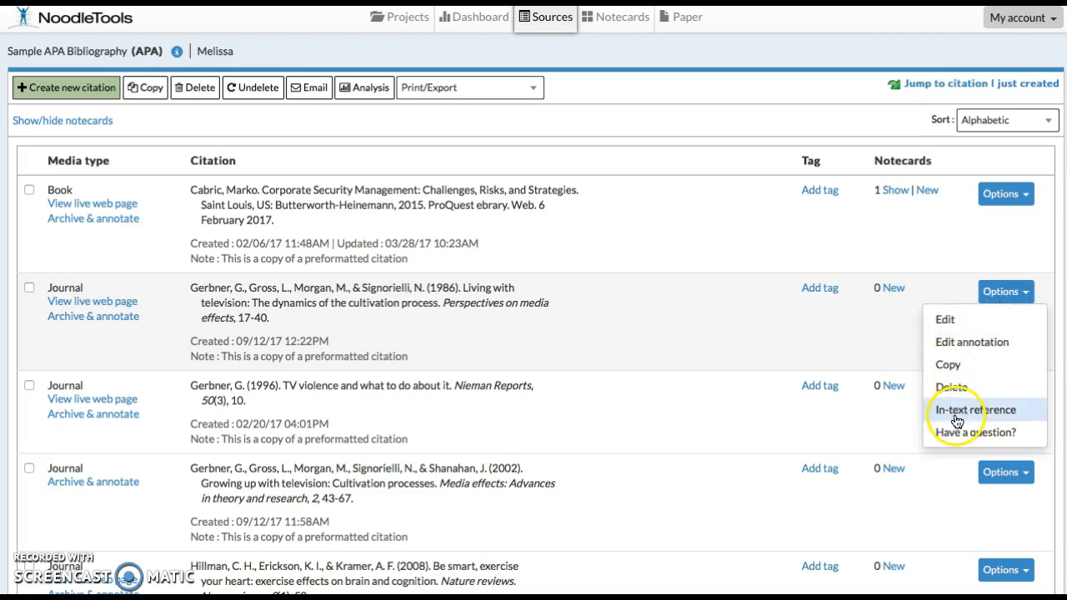
click(647, 291)
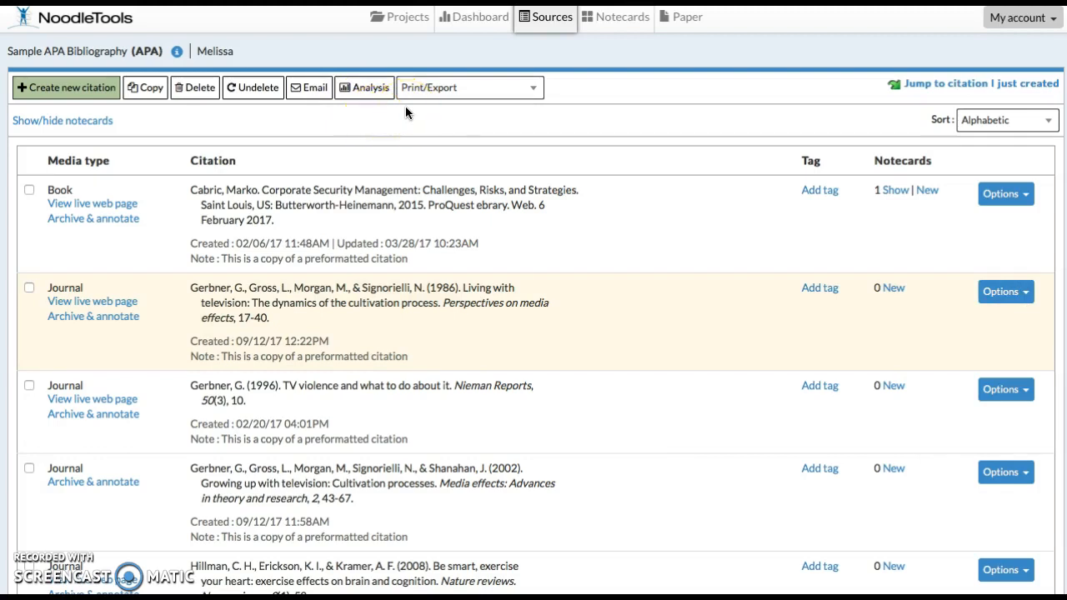
click(453, 94)
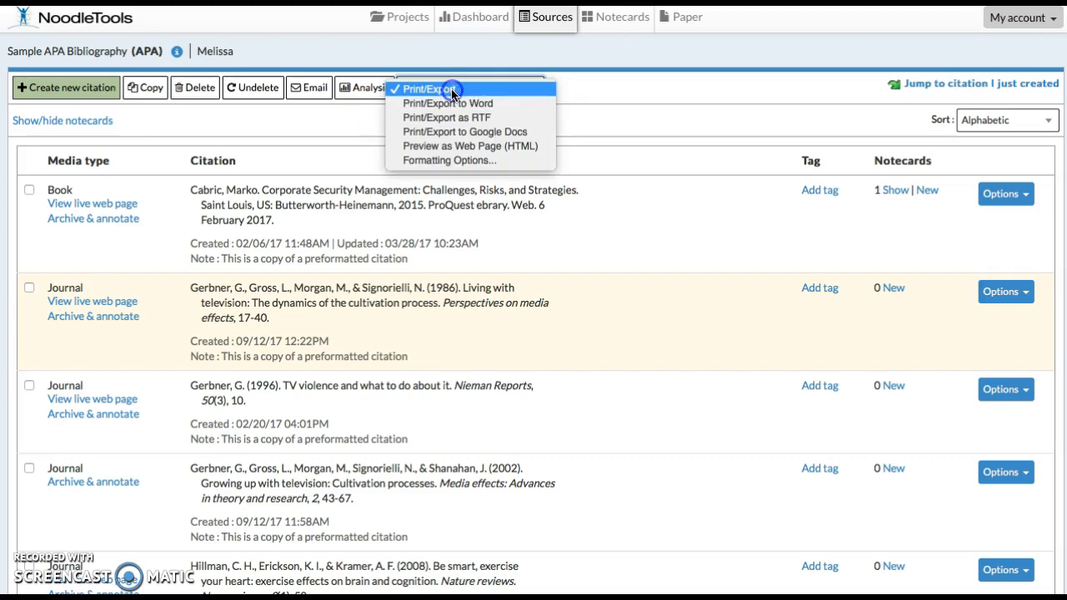
click(444, 103)
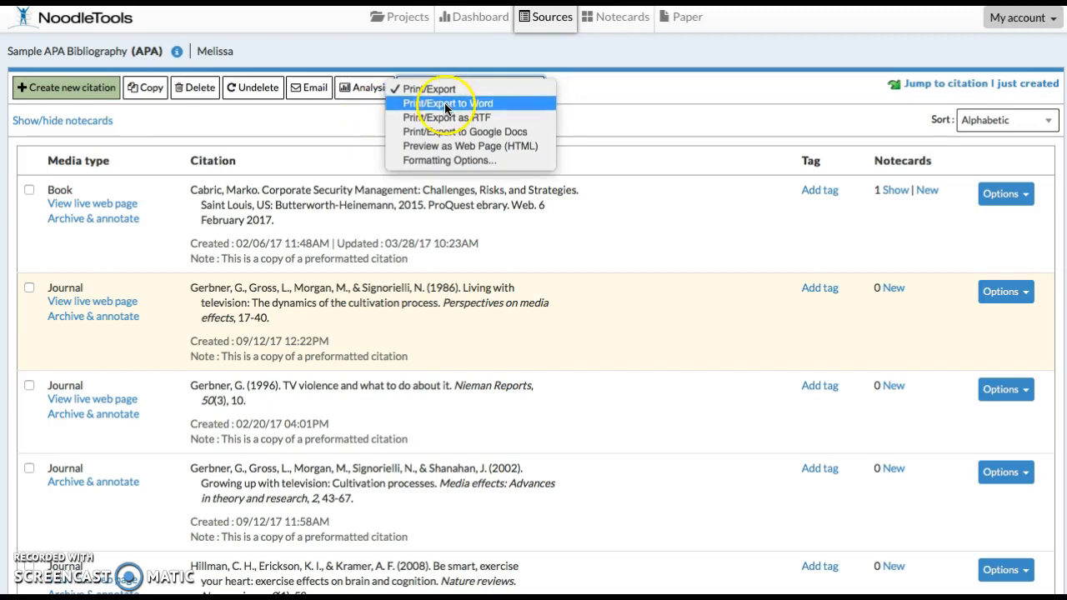
click(604, 85)
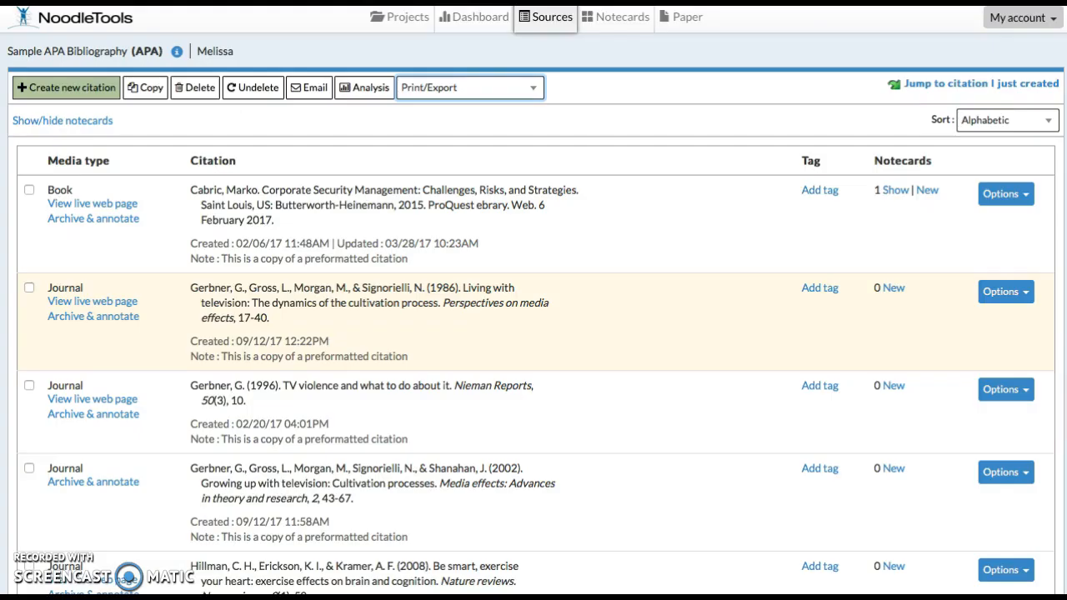
- Switch to the project's notecard tabletop and preview the College pile and the Yoga notecard
click(622, 31)
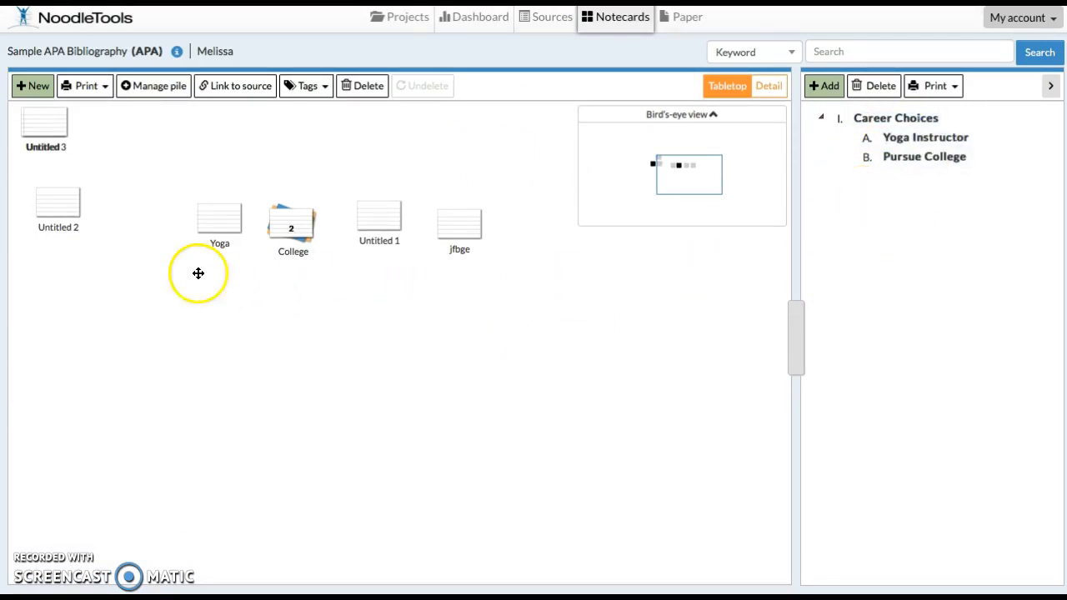
click(291, 225)
click(263, 268)
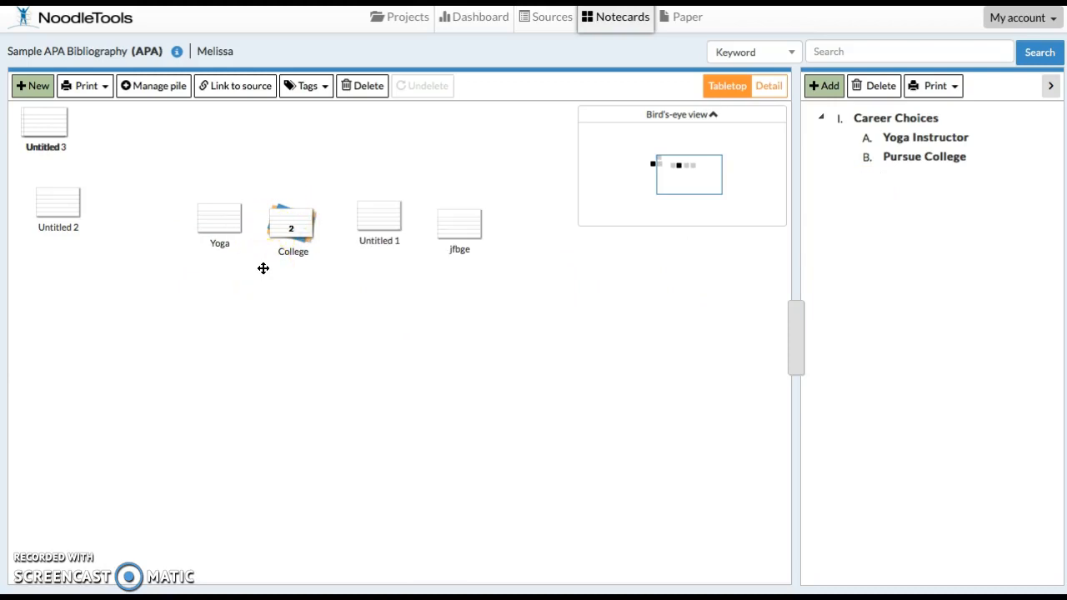
click(205, 220)
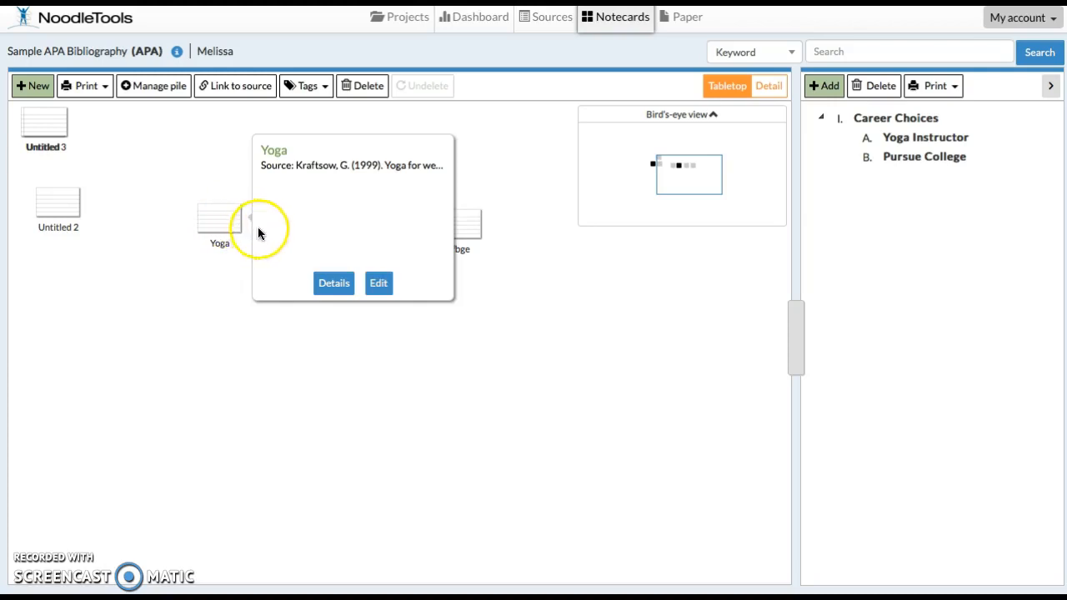
click(197, 350)
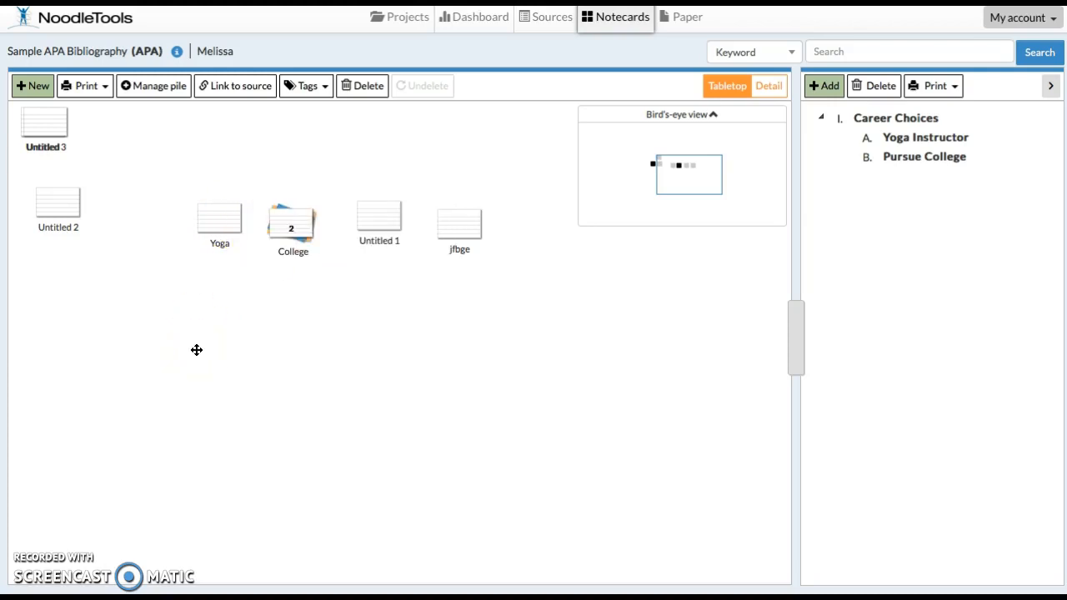
- Create an untitled notecard linked to the "Corporate Security Management" source and save it with the remaining fields blank
click(33, 86)
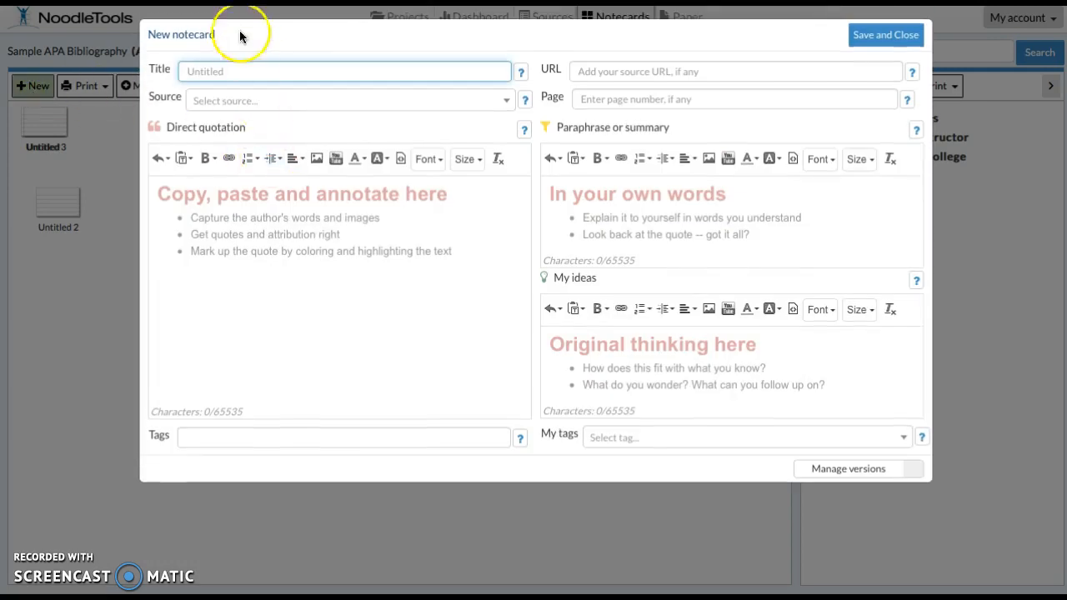
click(205, 100)
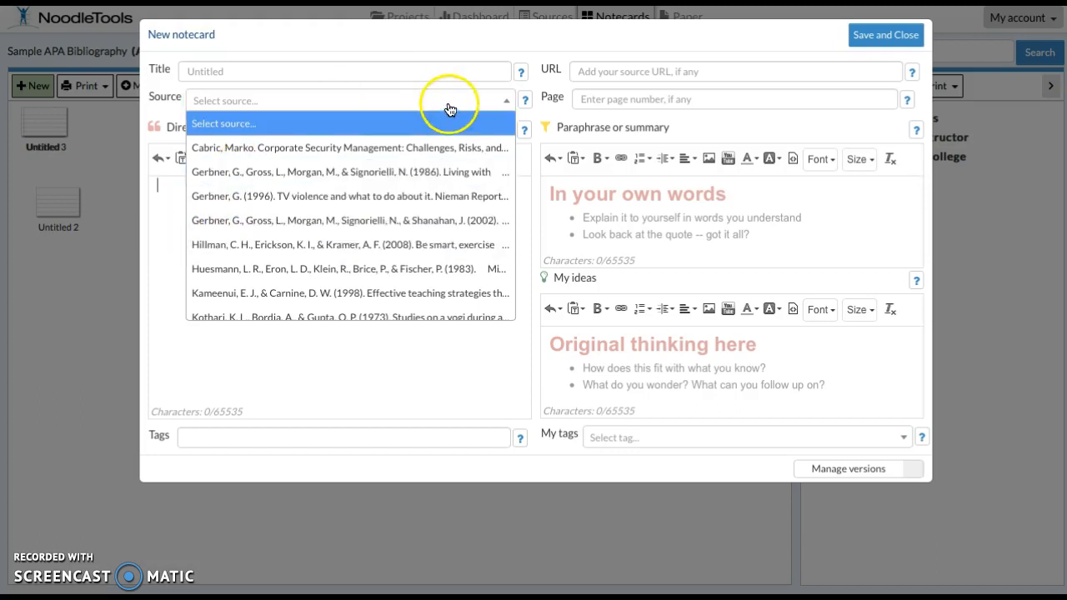
click(428, 147)
click(307, 231)
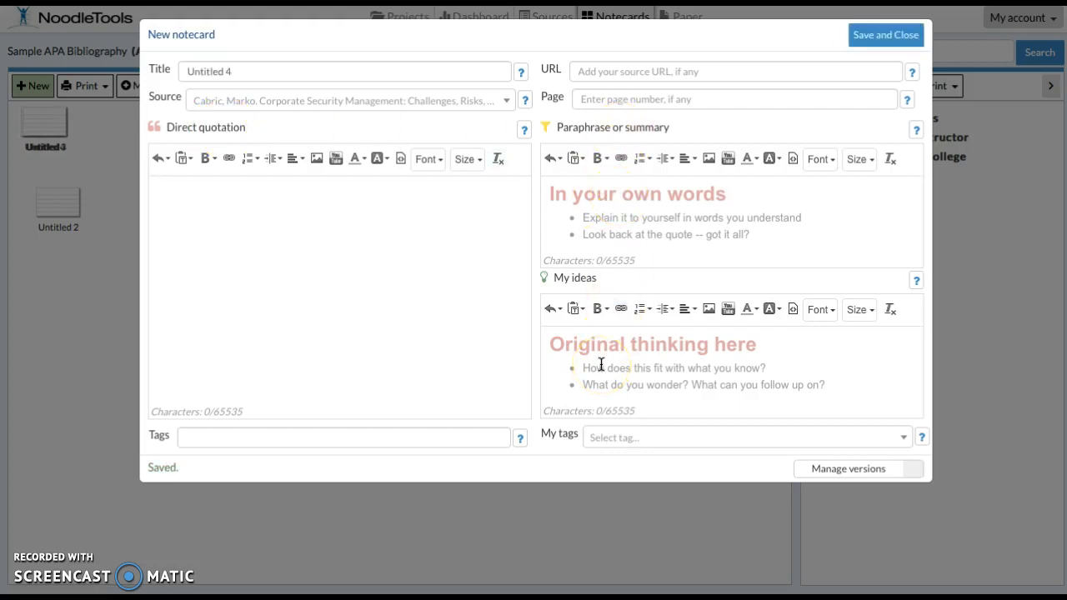
click(620, 74)
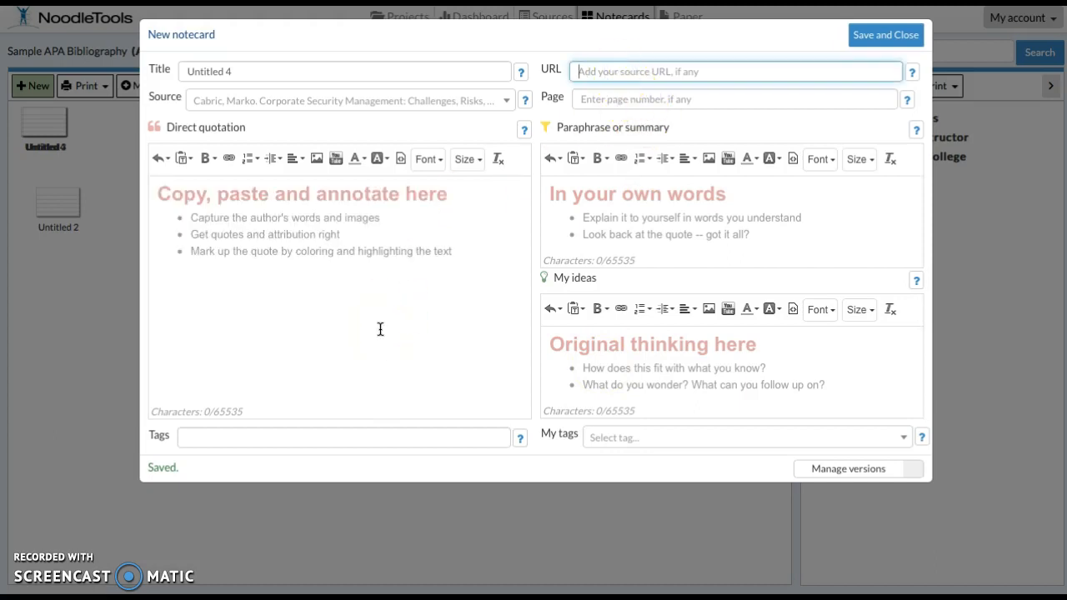
click(910, 36)
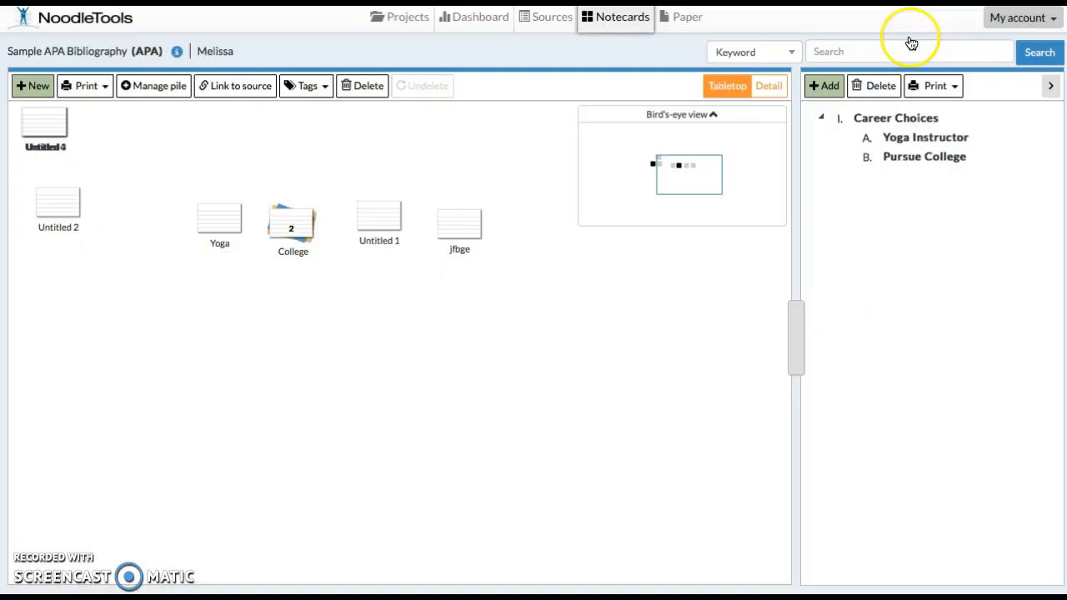
- Move the Untitled 4 notecard to the empty area below Yoga and open the College pile
drag(47, 129, 187, 302)
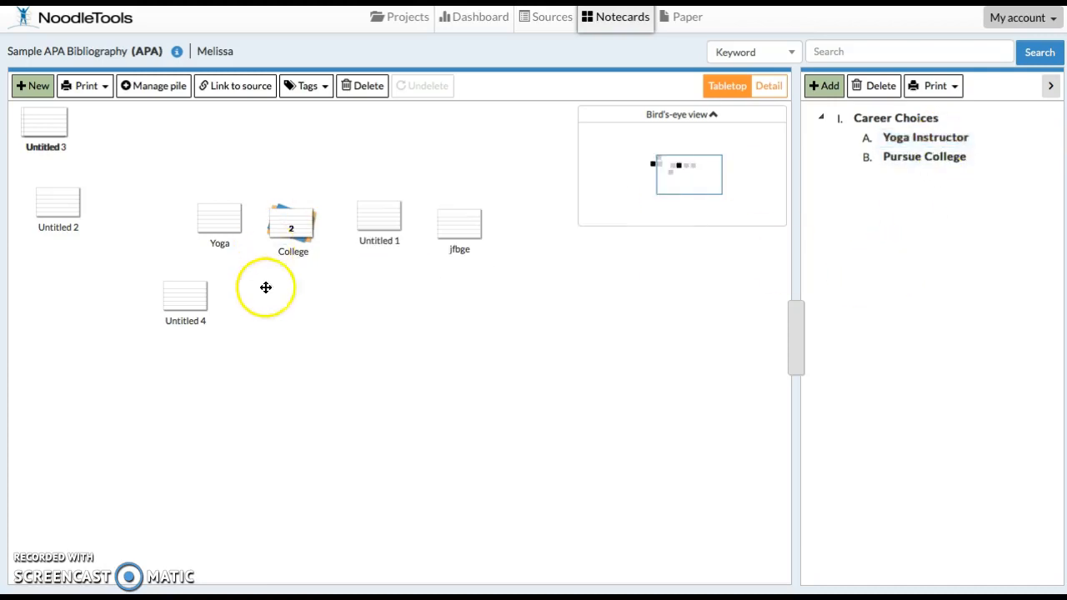
click(292, 238)
click(292, 238)
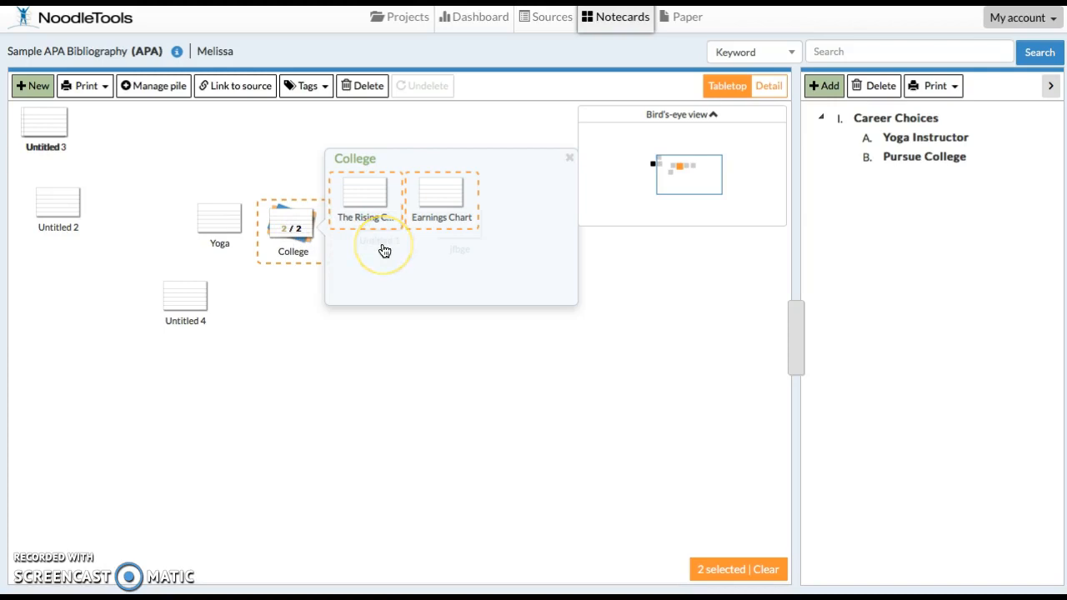